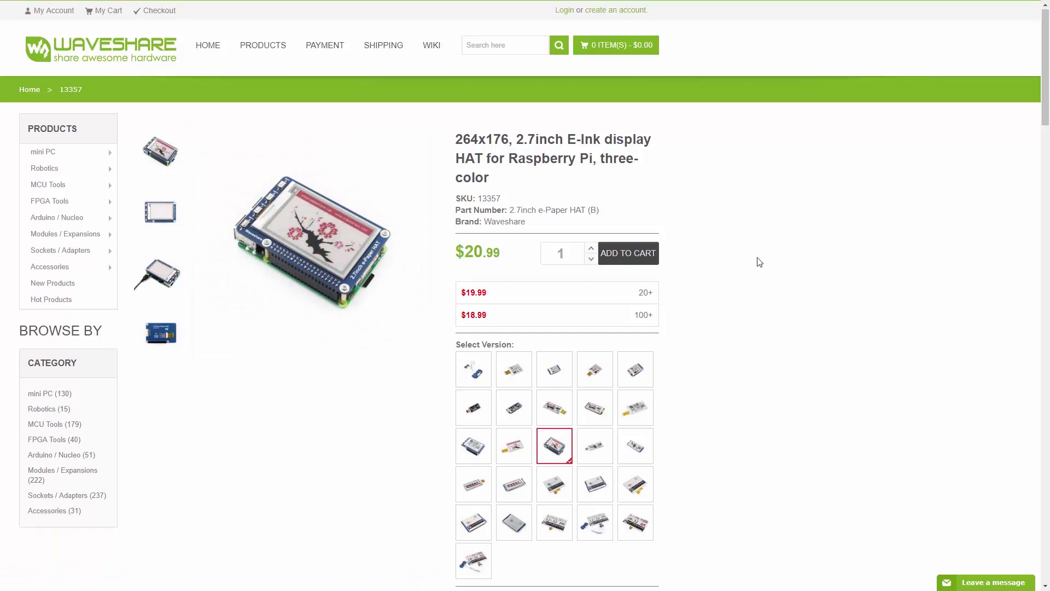
scroll(759, 262, down, 3)
scroll(759, 262, down, 3)
scroll(760, 262, down, 4)
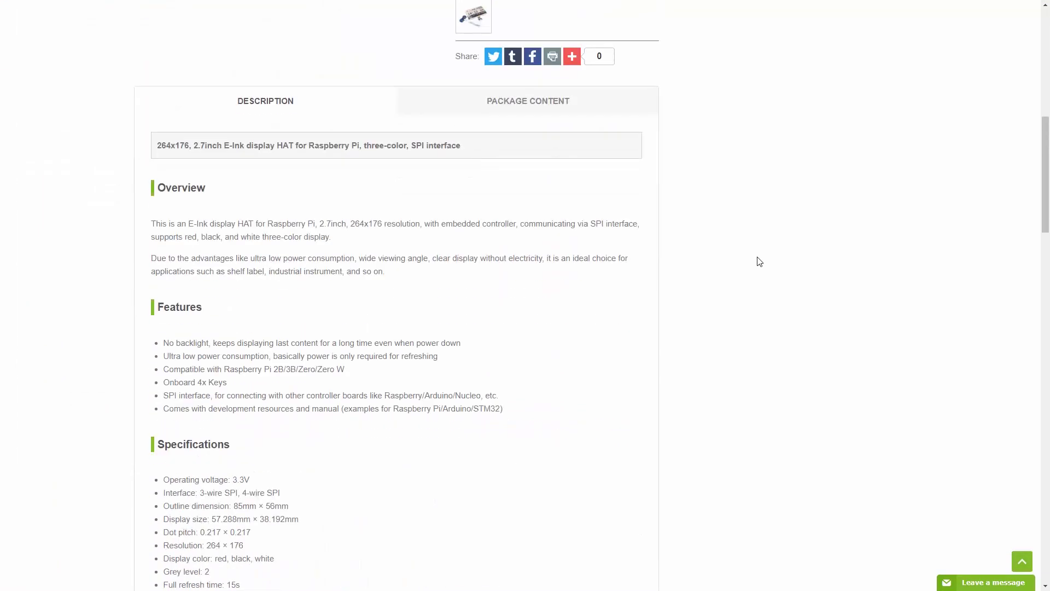
scroll(759, 262, down, 6)
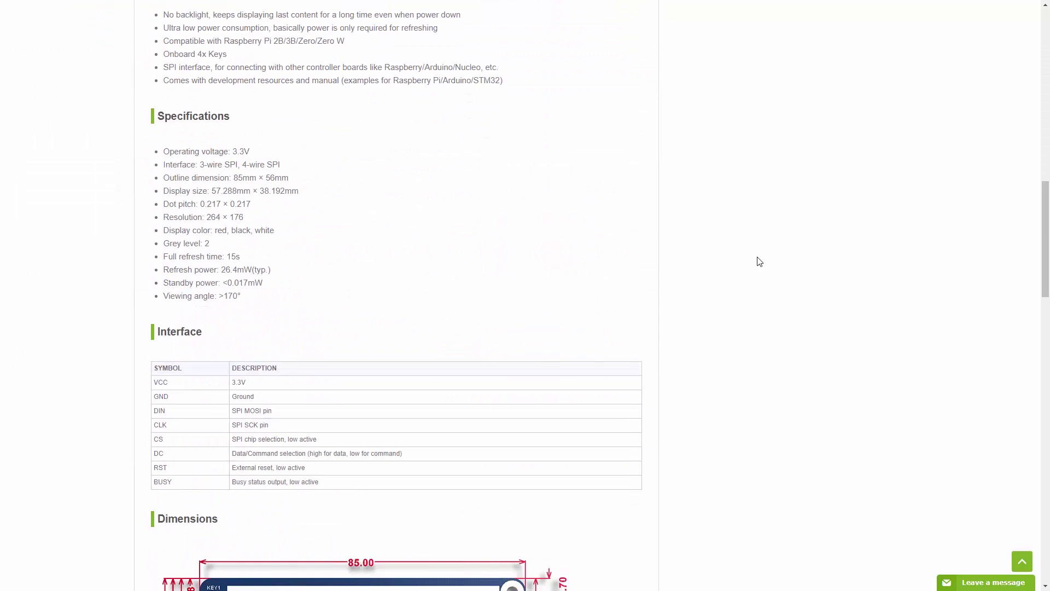
scroll(760, 262, down, 10)
scroll(759, 262, down, 10)
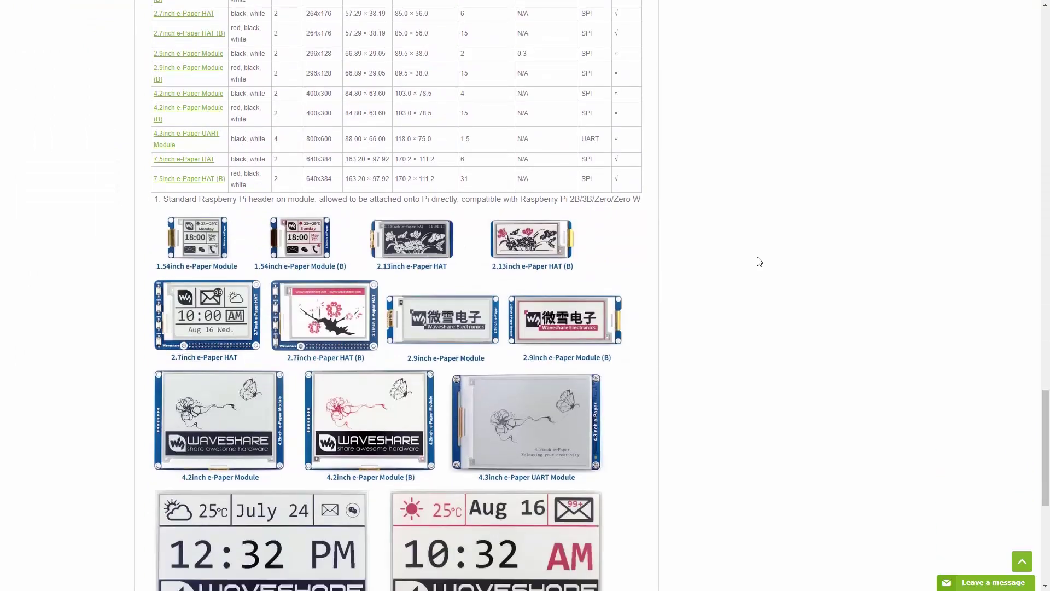
scroll(746, 288, up, 8)
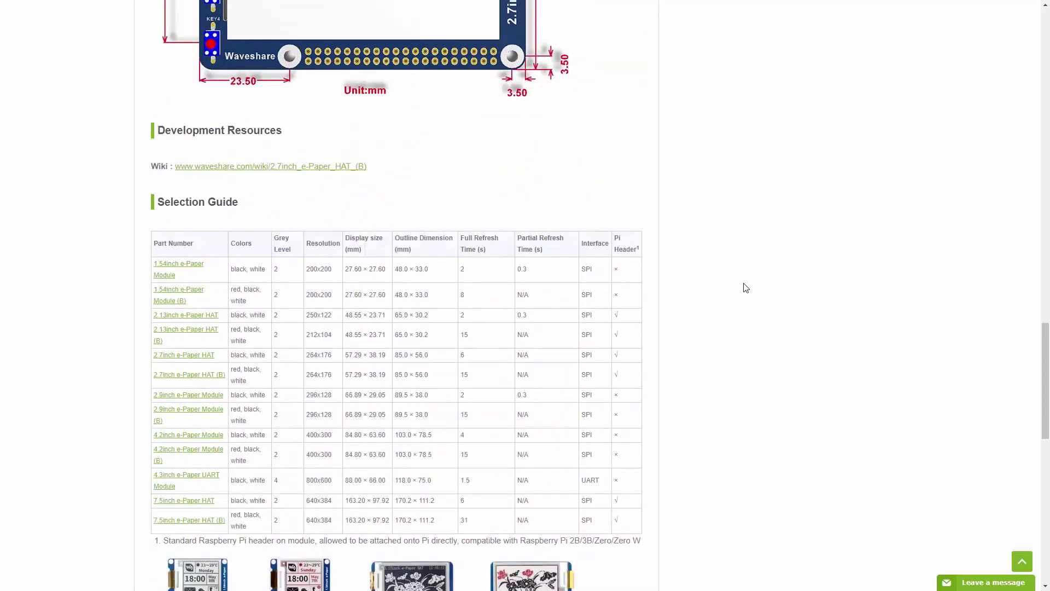
scroll(689, 304, down, 1)
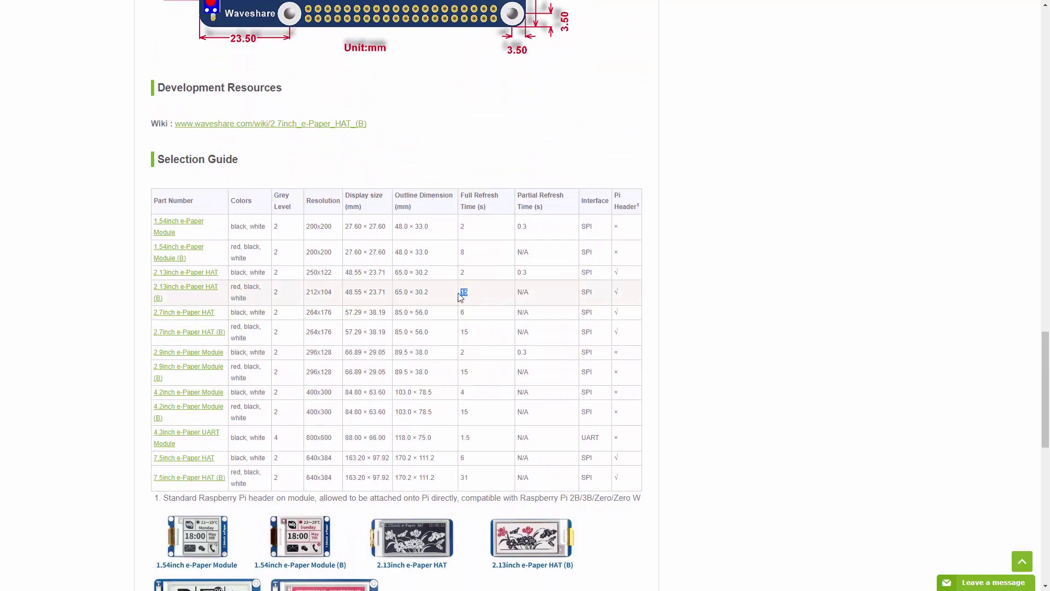
double_click(471, 333)
double_click(463, 459)
drag(474, 480, 458, 481)
scroll(336, 332, down, 8)
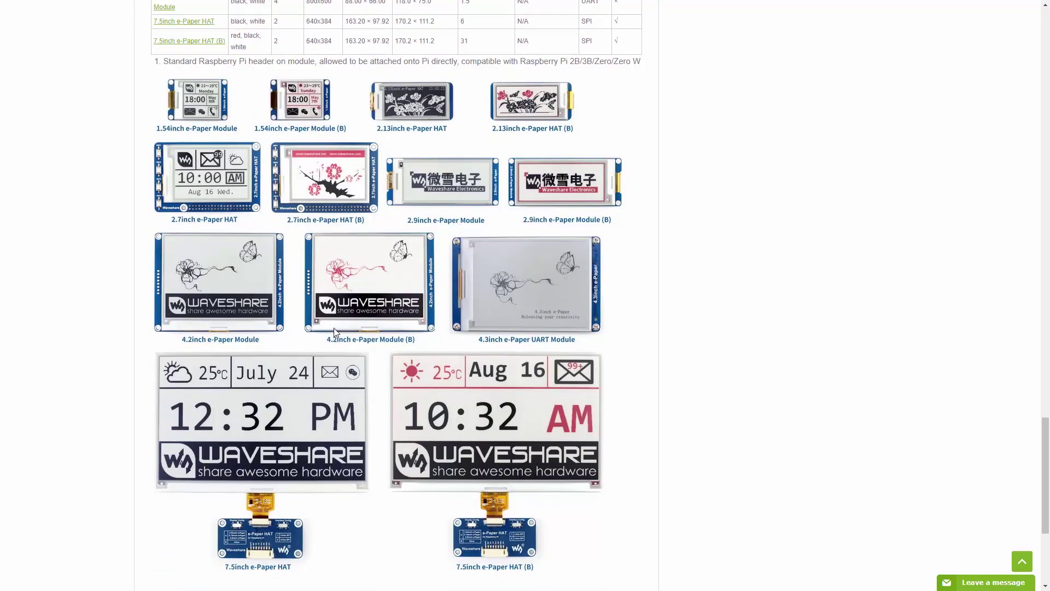
scroll(712, 394, up, 1)
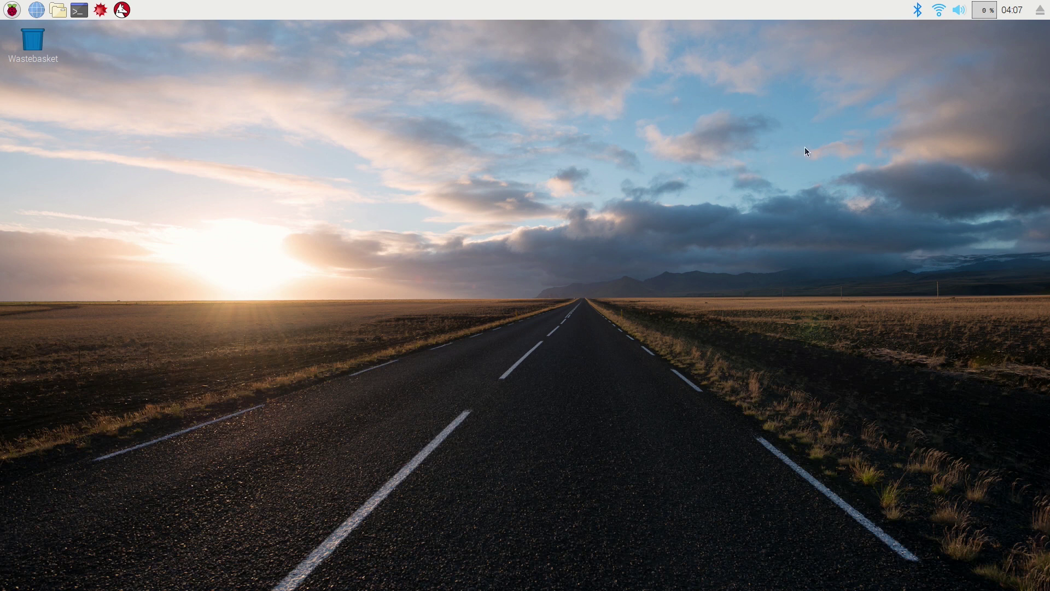
Step: In Raspberry Pi Configuration's Interfaces tab, enable SSH, SPI, I2C and Serial, then confirm with OK
mouse_move(937, 11)
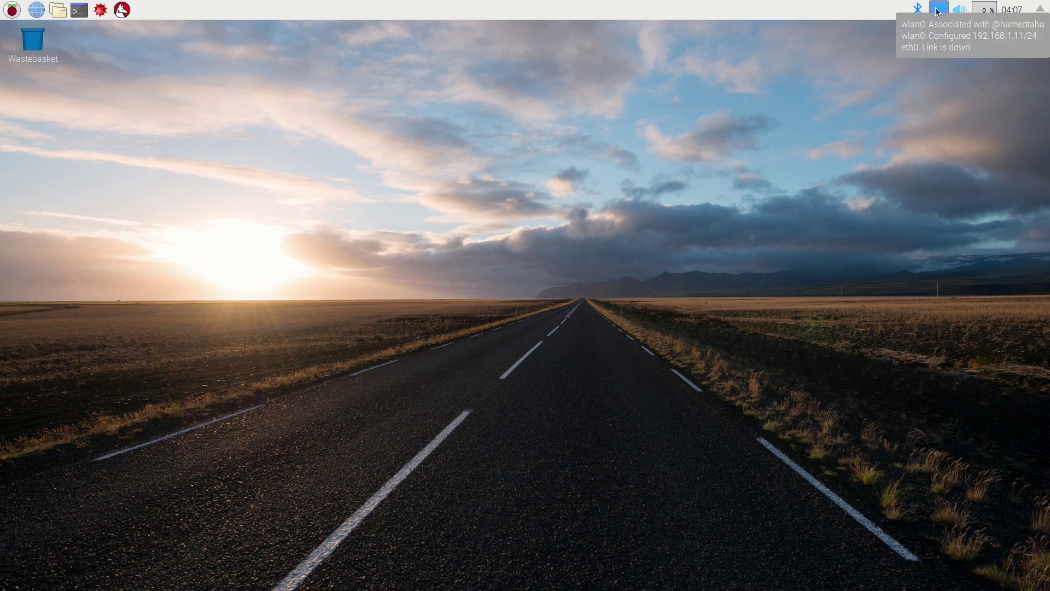
click(21, 10)
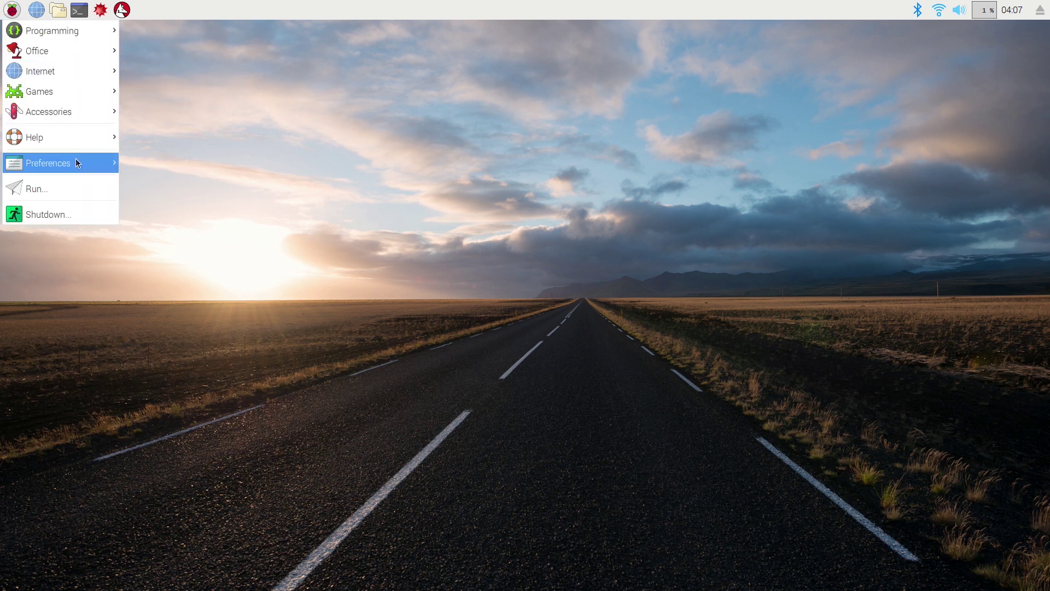
mouse_move(76, 160)
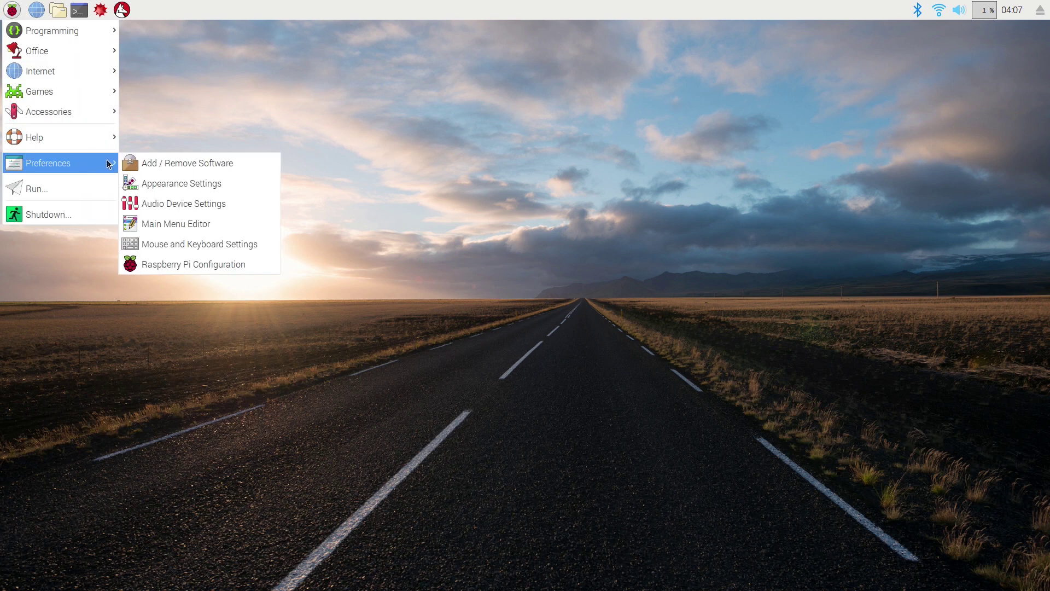
click(199, 264)
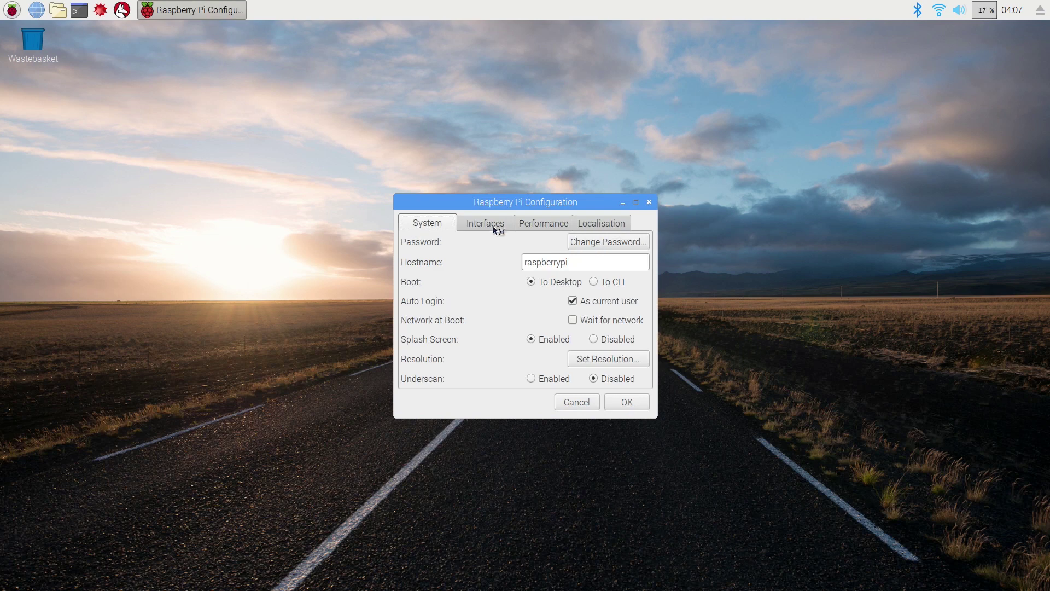
click(491, 225)
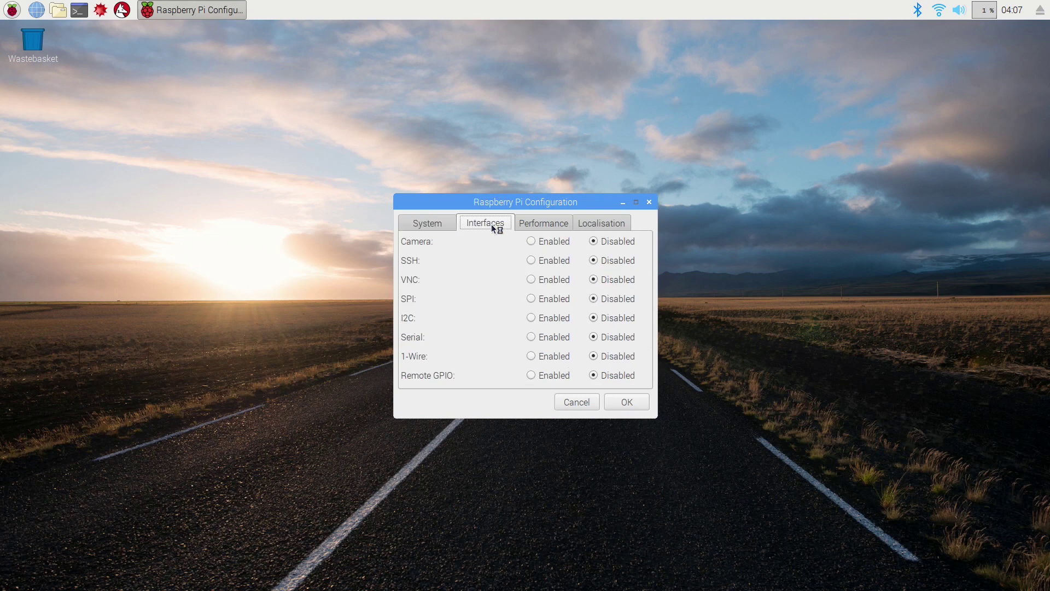
click(531, 260)
click(532, 298)
click(531, 318)
click(531, 337)
click(619, 402)
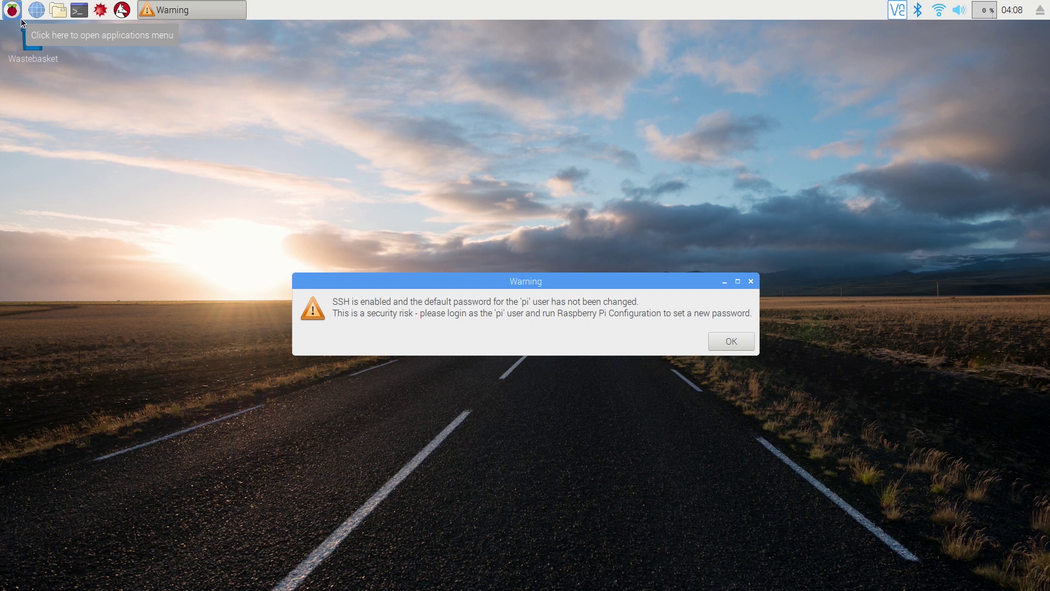
Step: Move the SSH default-password warning higher, select its message, and close it with OK
drag(575, 284, 564, 220)
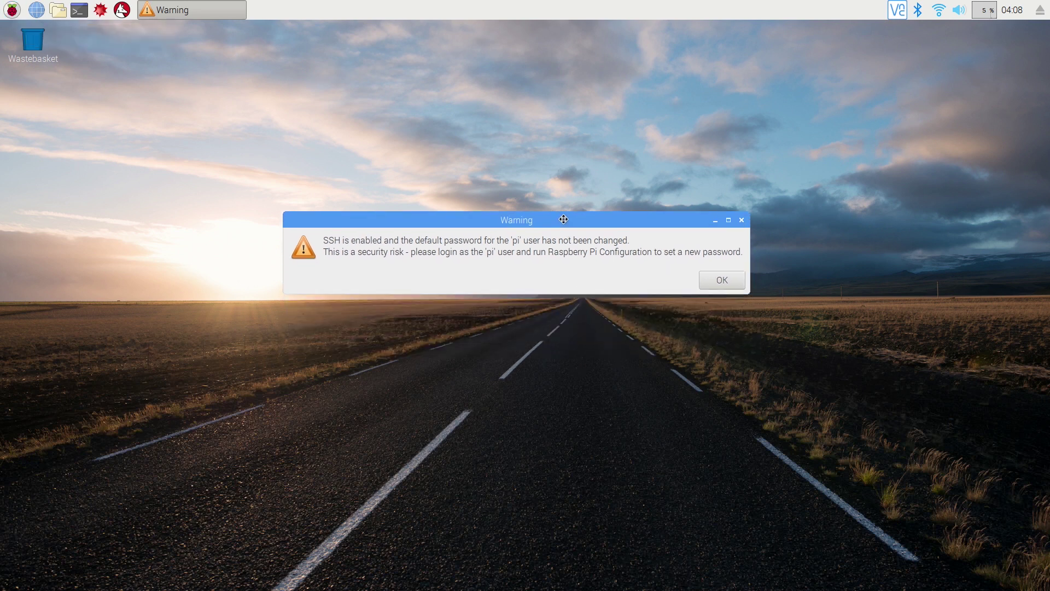
drag(334, 241, 604, 257)
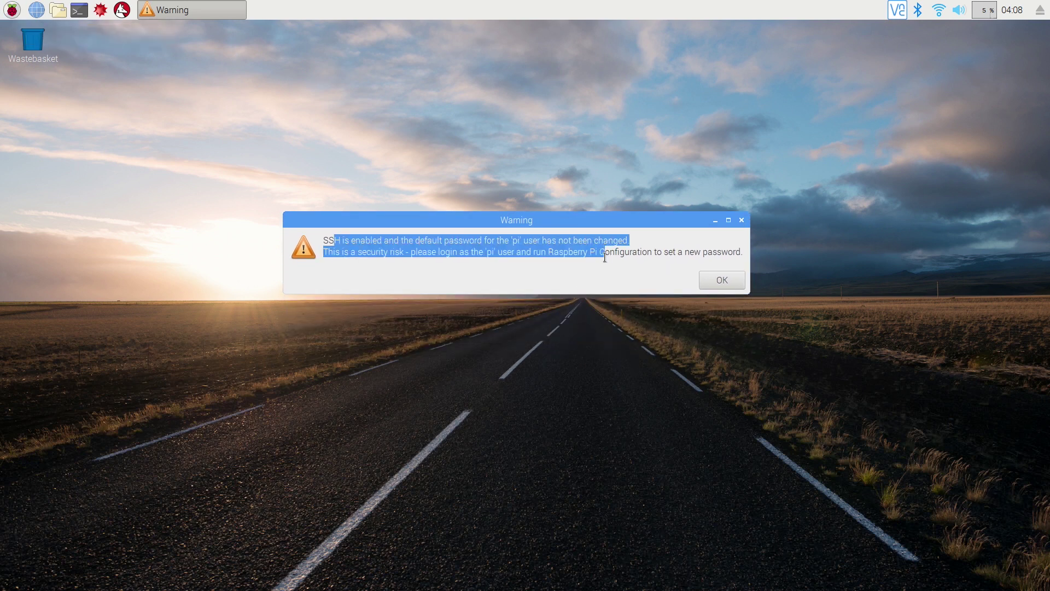
click(711, 279)
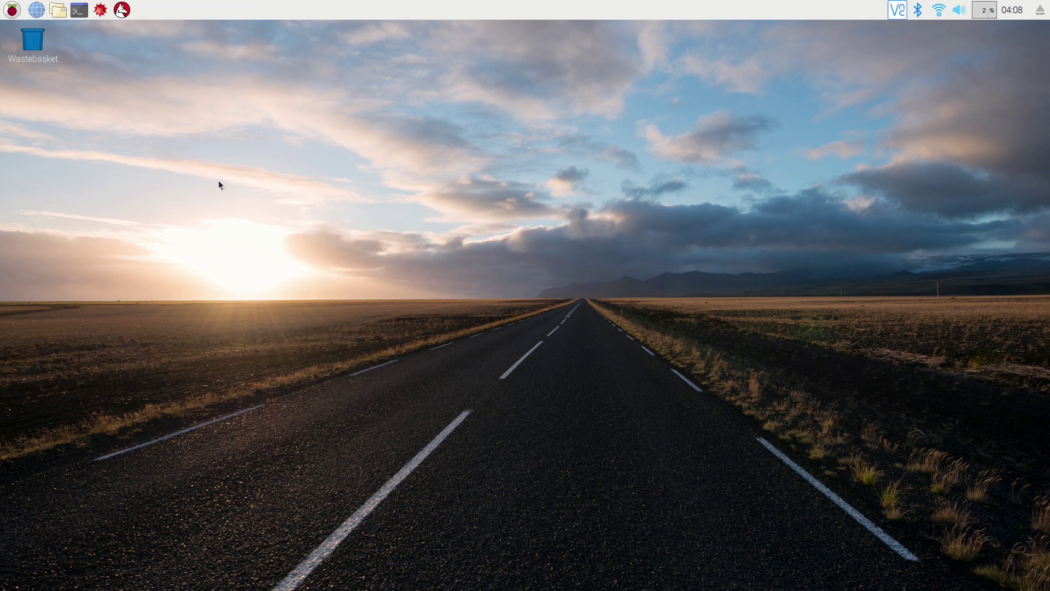
Step: In a new terminal, run sudo apt-get update and sudo apt-get upgrade, answering y
click(79, 9)
text(sudo apt)
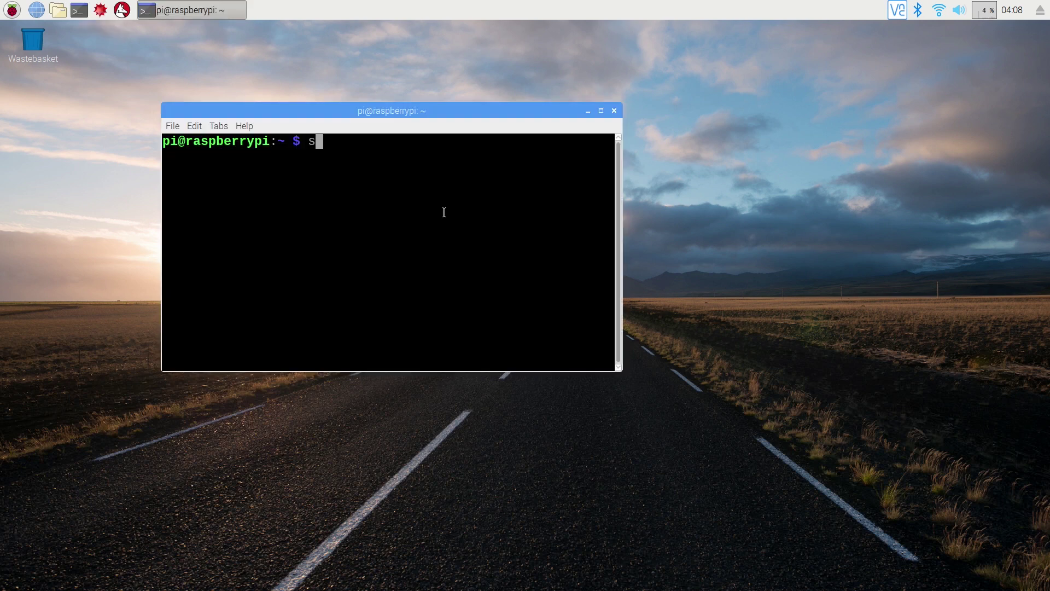
text(-get update)
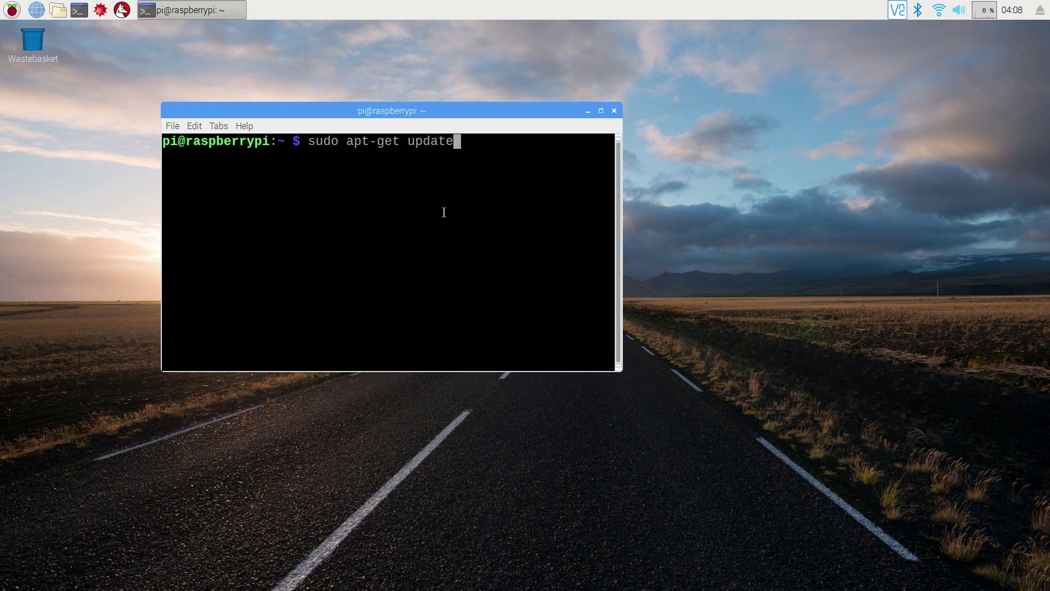
key(Return)
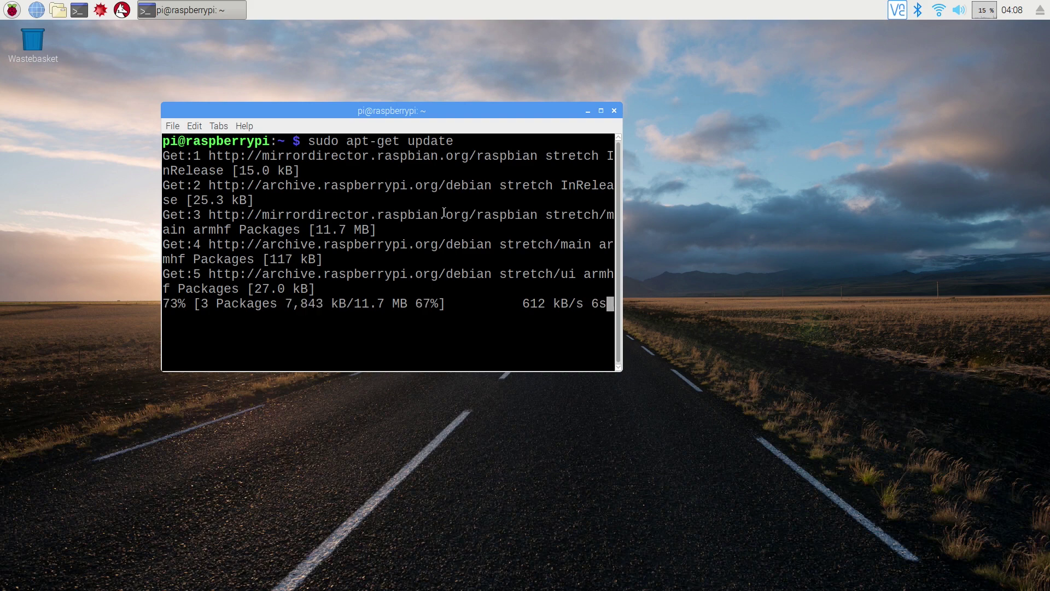
text(sudo apt-get upgrade)
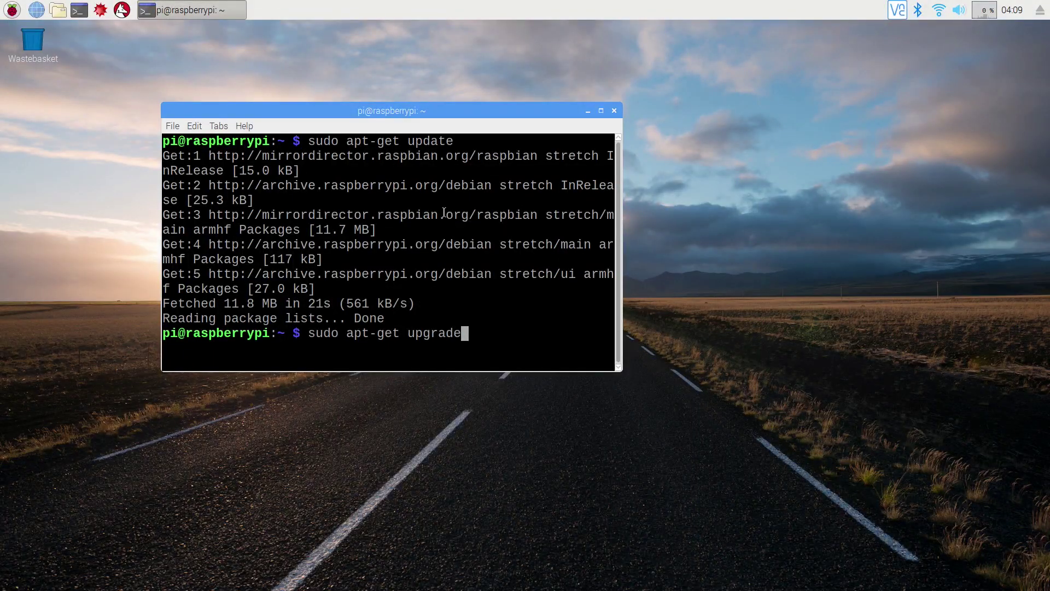
key(Return)
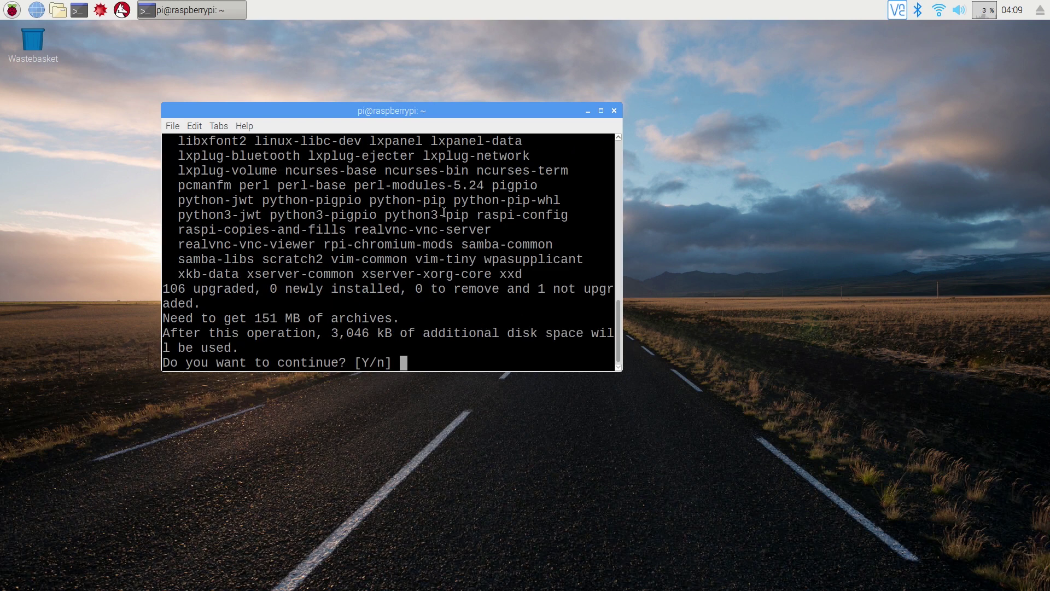
text(y)
key(Return)
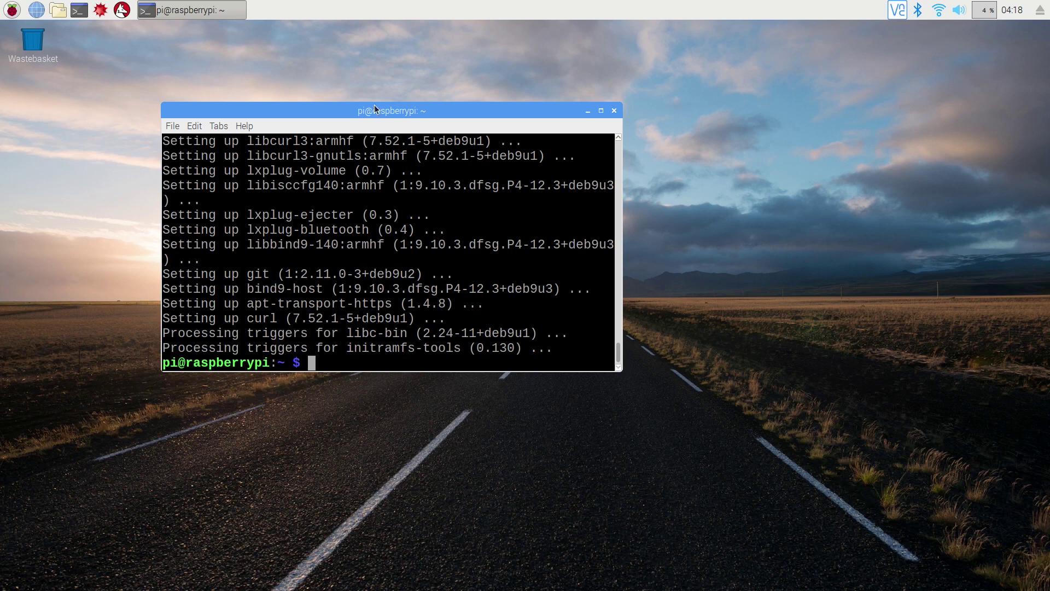
Step: Install python-dev, python-smbus and python-imaging with sudo apt-get install, widening the terminal and answering y
drag(375, 109, 452, 92)
text(su)
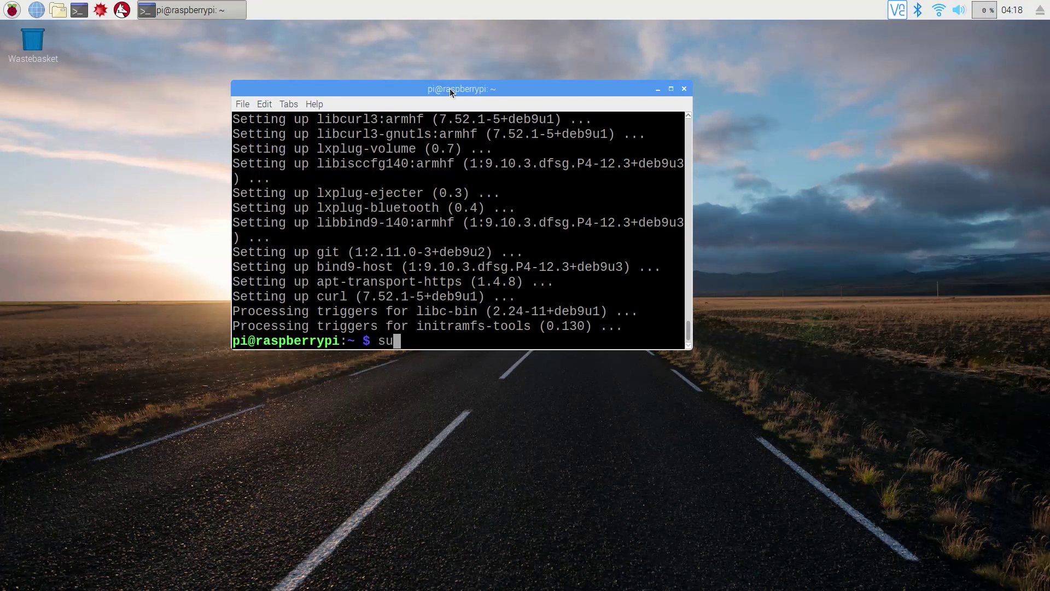
text(do apt-get )
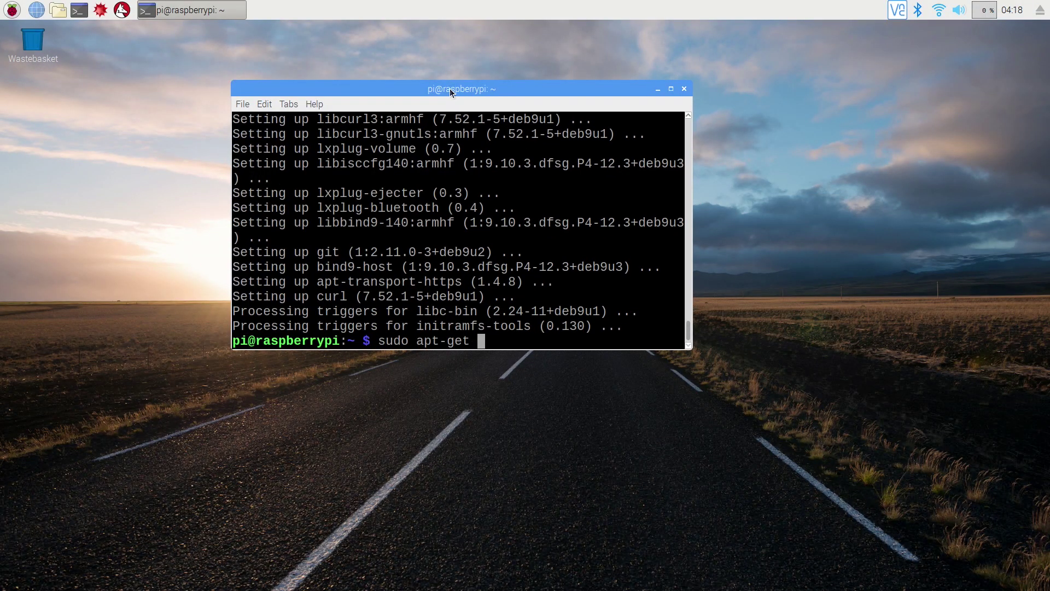
text(install python-de)
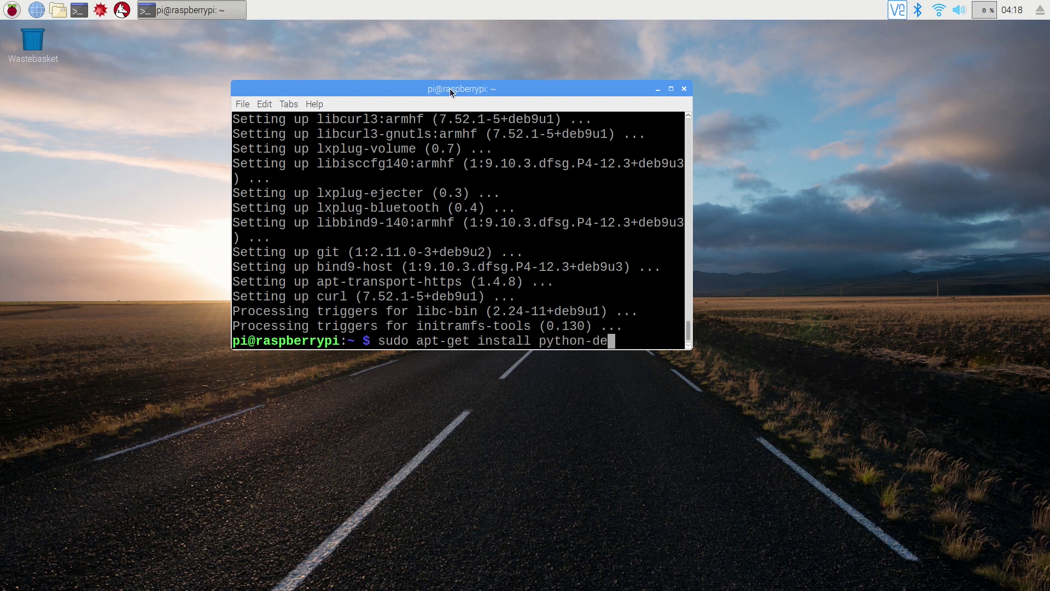
text(v python-smbus )
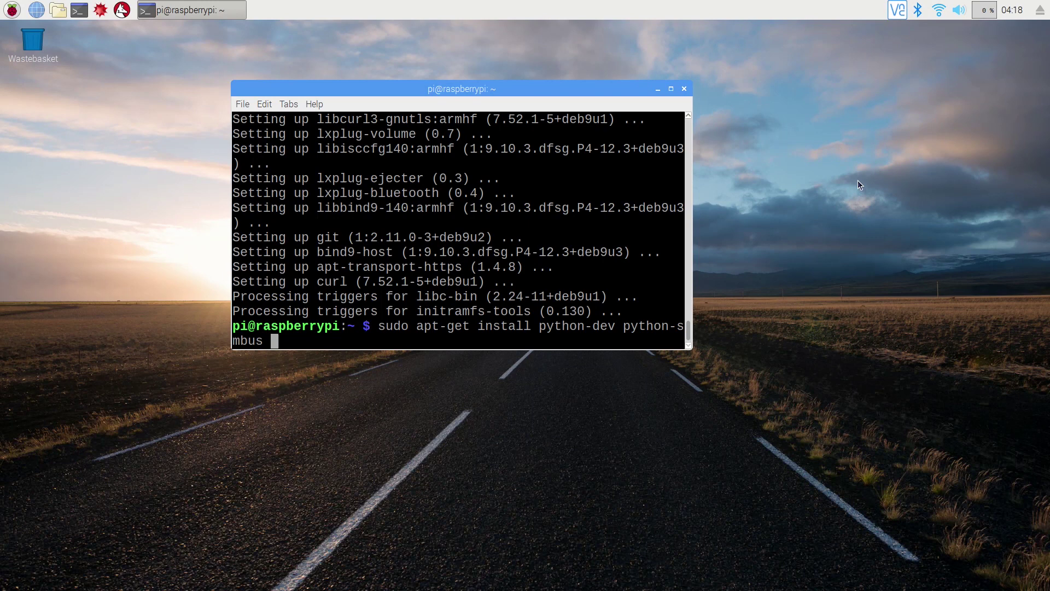
text(python-imaging)
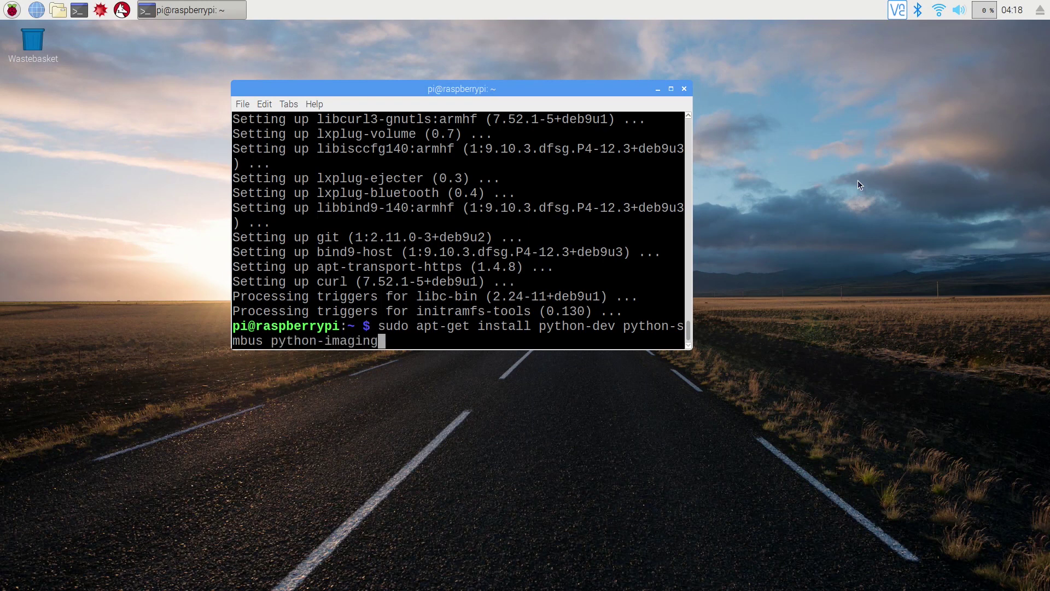
drag(693, 241, 1007, 241)
drag(652, 95, 438, 117)
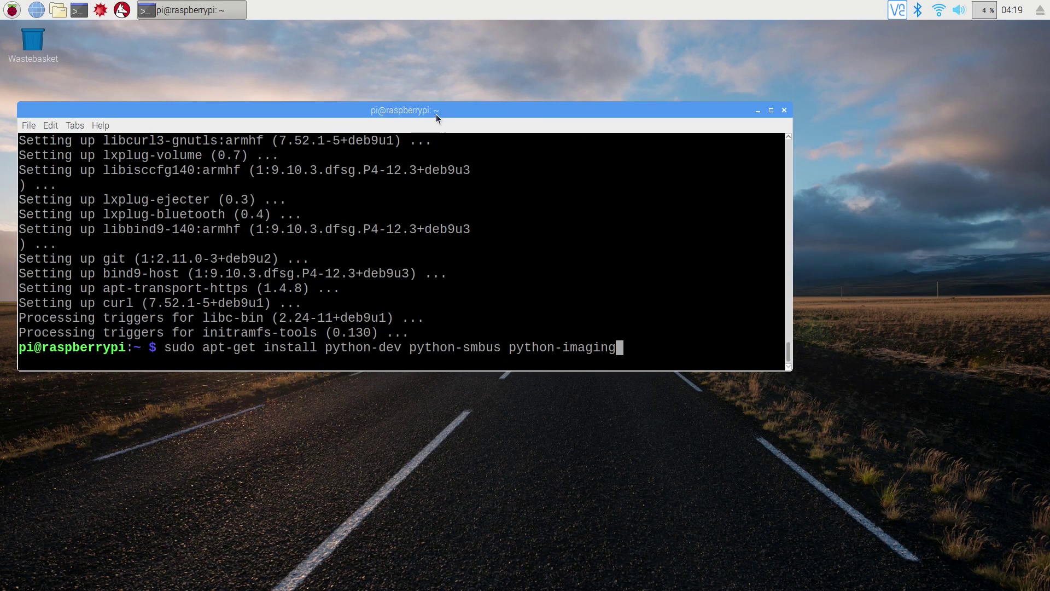
key(Return)
text(y)
key(Return)
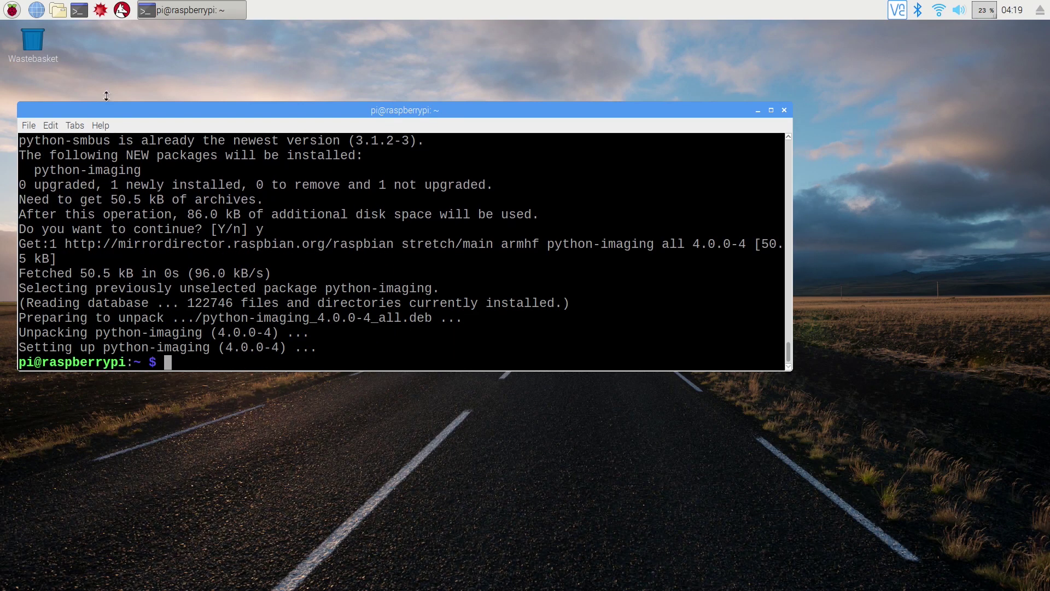
Step: Open the 2.7inch e-Paper HAT (B) page on the Waveshare Wiki and scroll to its resources
click(41, 16)
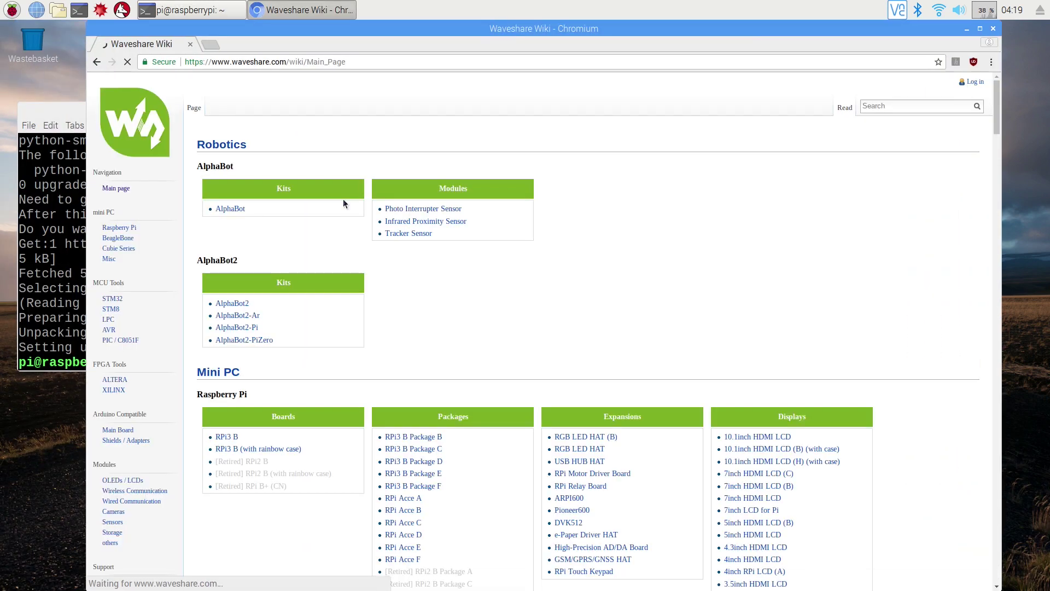
drag(992, 117, 977, 423)
click(768, 203)
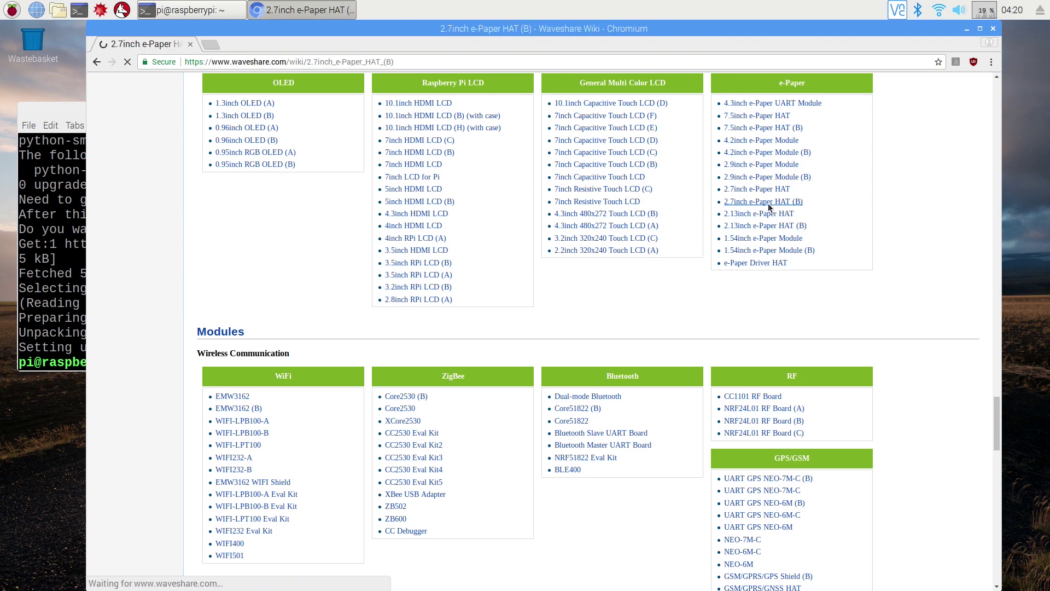
scroll(547, 275, down, 6)
scroll(548, 276, down, 8)
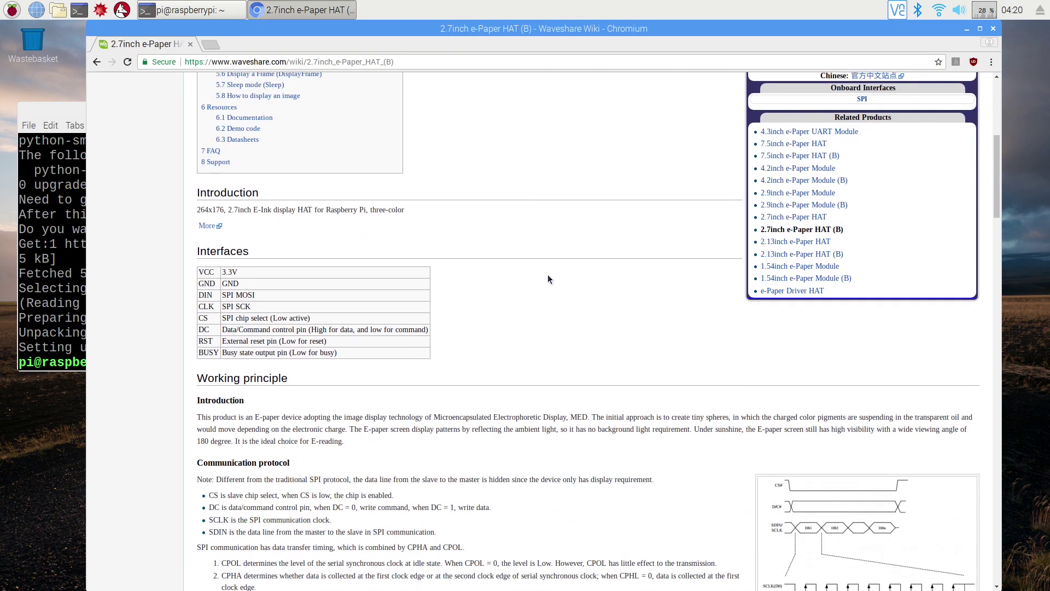
scroll(549, 279, down, 15)
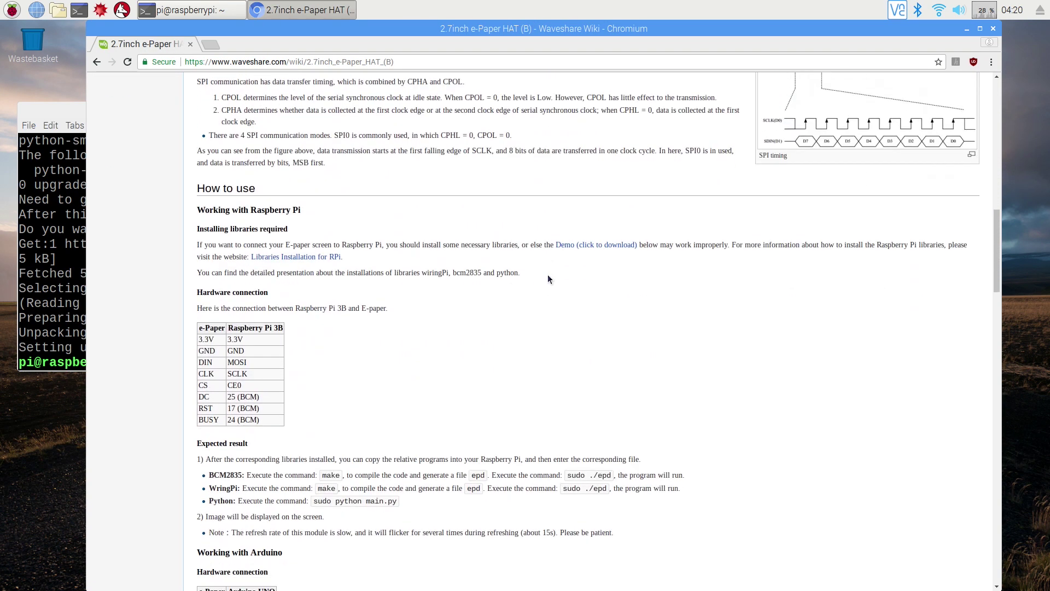
scroll(550, 279, down, 15)
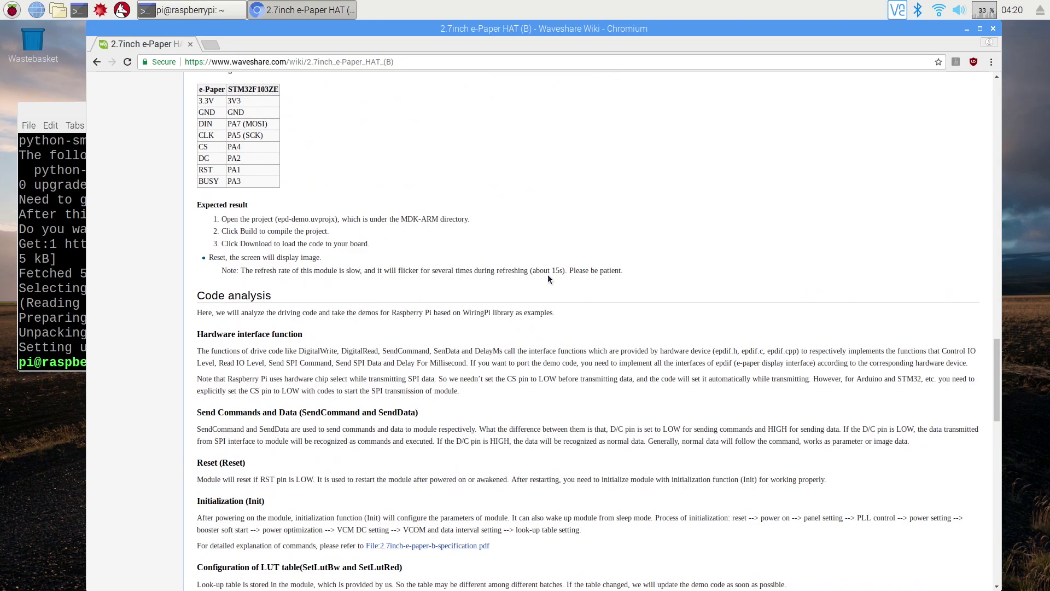
scroll(550, 279, down, 2)
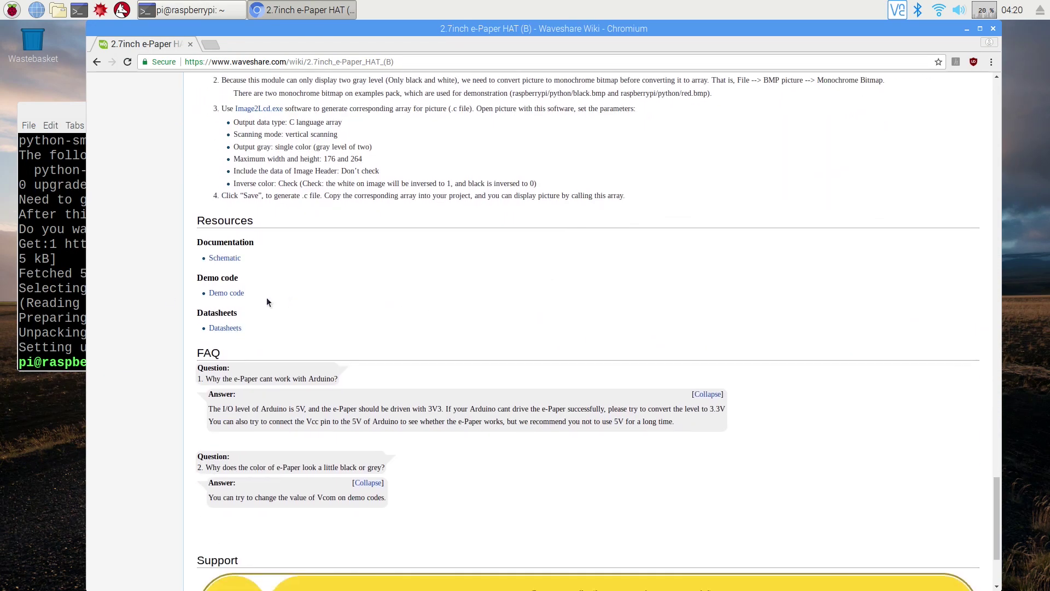
Step: Open the demo code file page and copy the .7z archive's link address
click(244, 294)
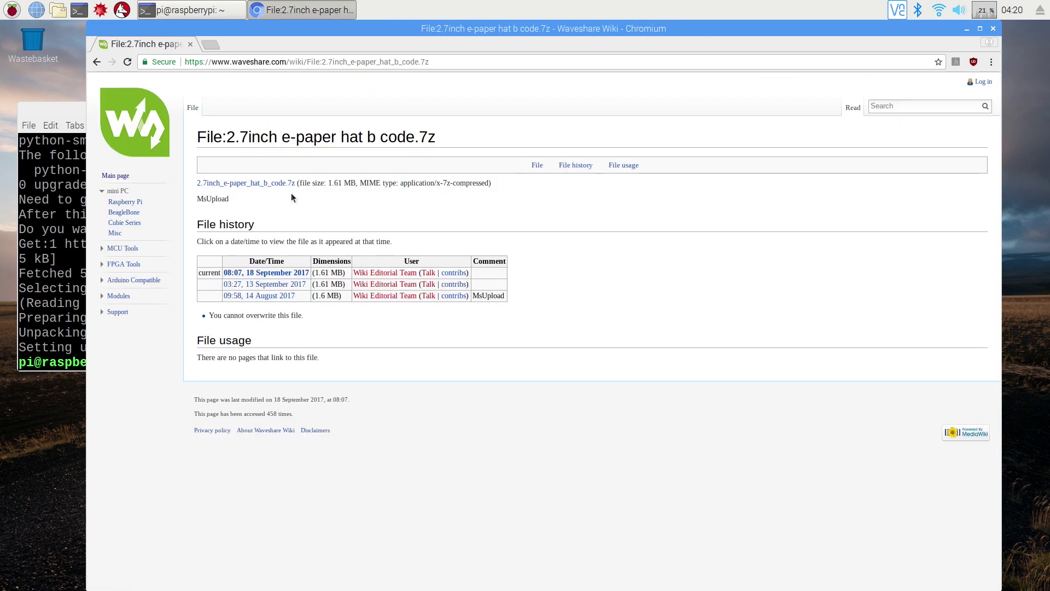
right_click(278, 183)
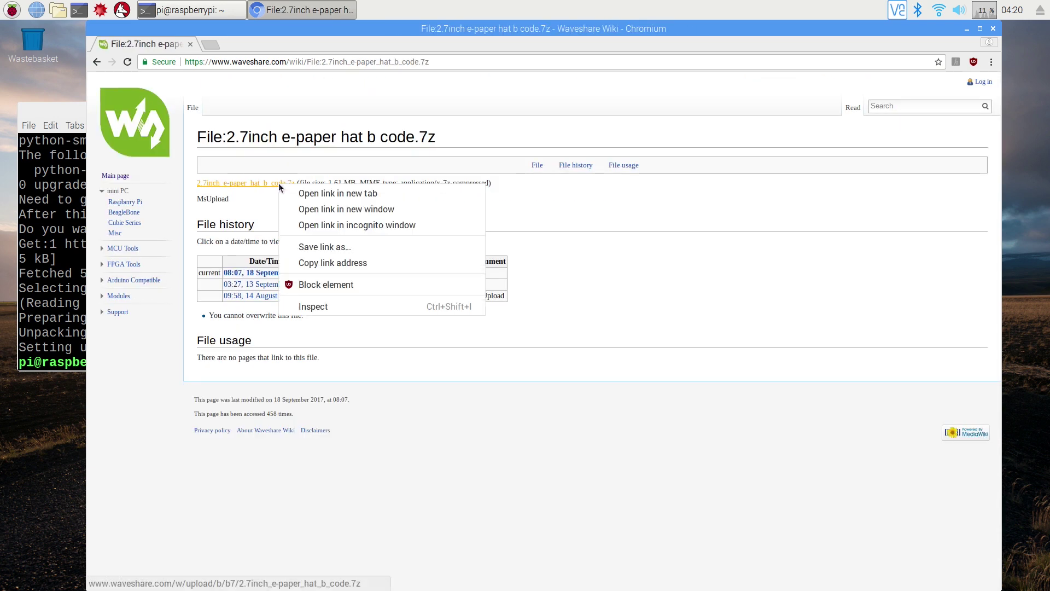
click(343, 266)
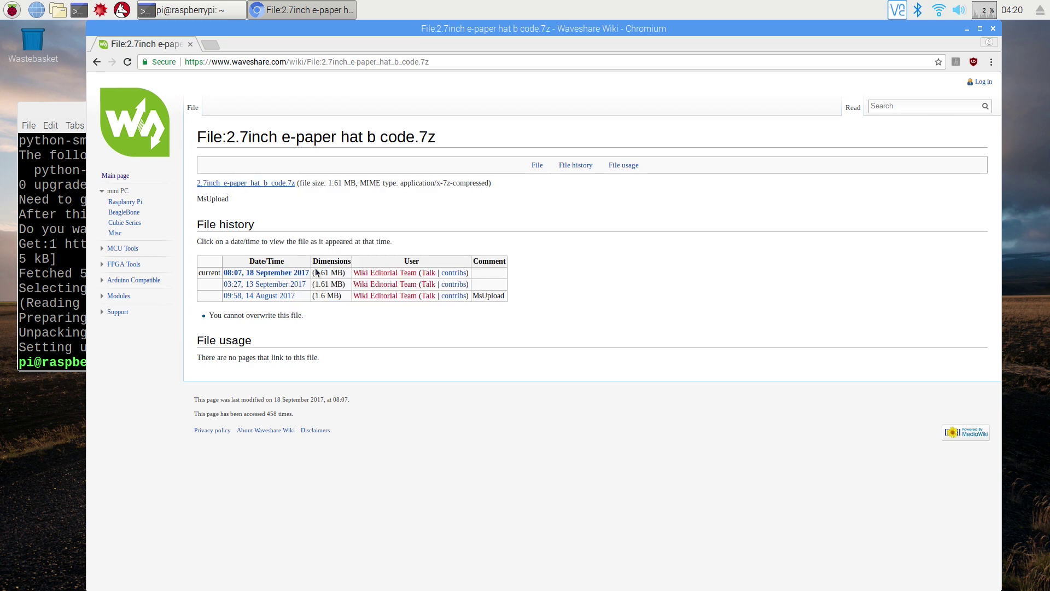
Step: Create an epaperHat folder in the home directory and change into it
click(64, 262)
text(mkdir )
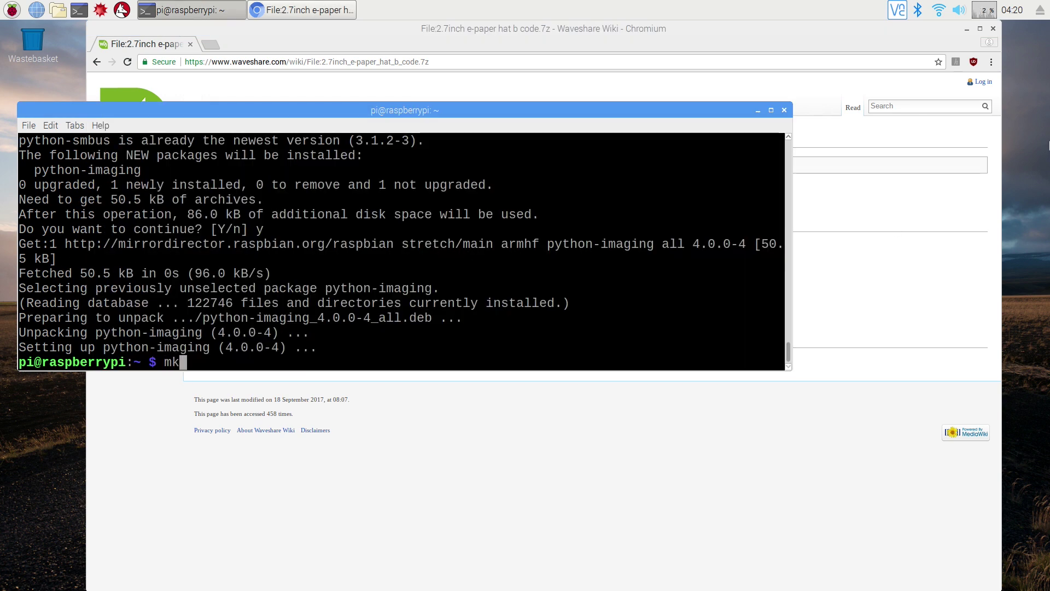
text(wavesha)
key(BackSpace)
key(BackSpace)
key(BackSpace)
key(BackSpace)
key(BackSpace)
key(BackSpace)
key(BackSpace)
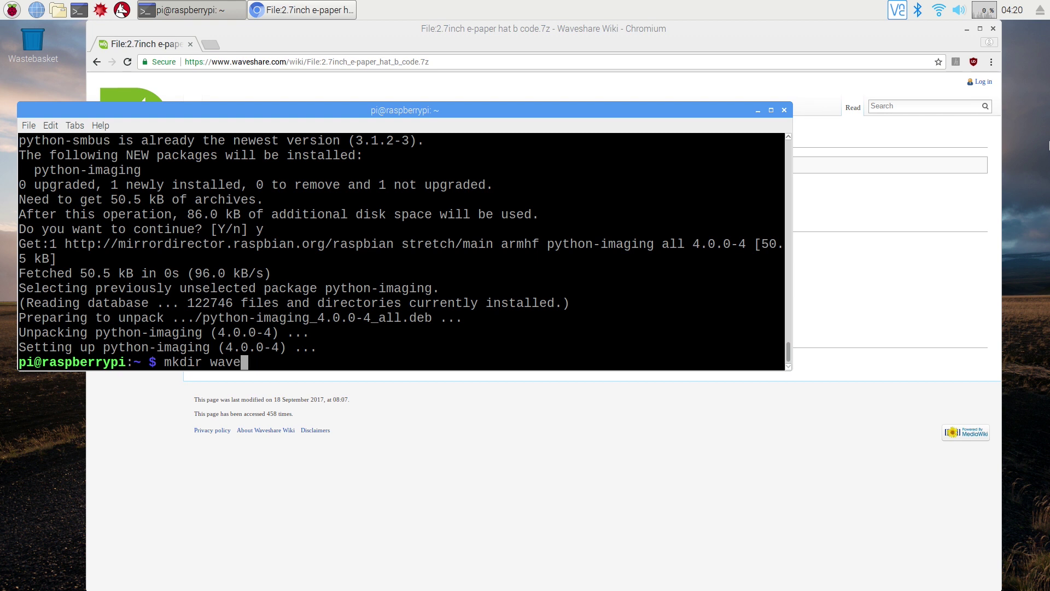
text(epaperHat)
key(Return)
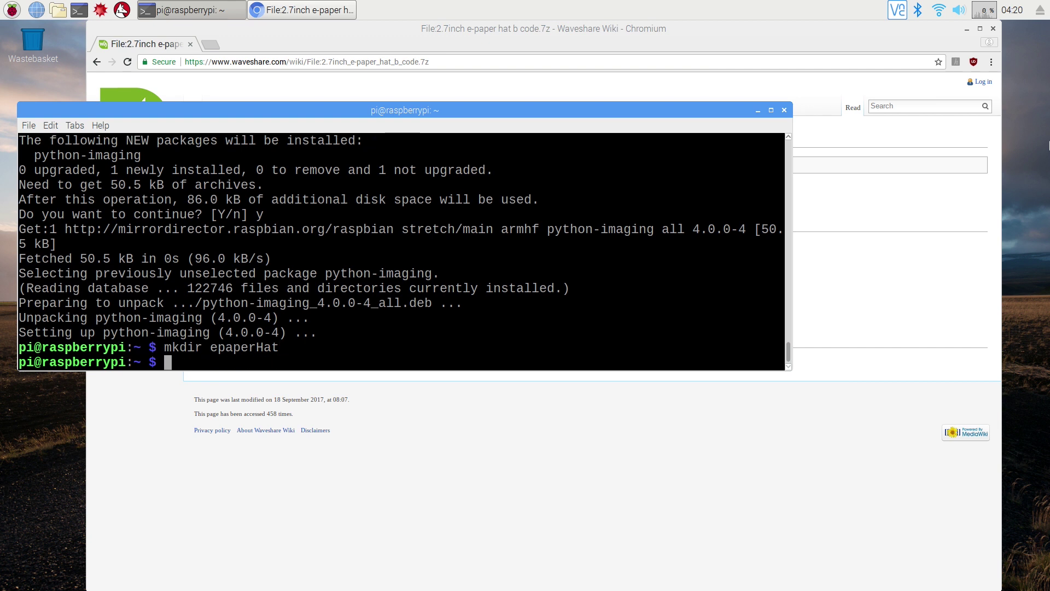
text(clear)
key(Return)
text(ls)
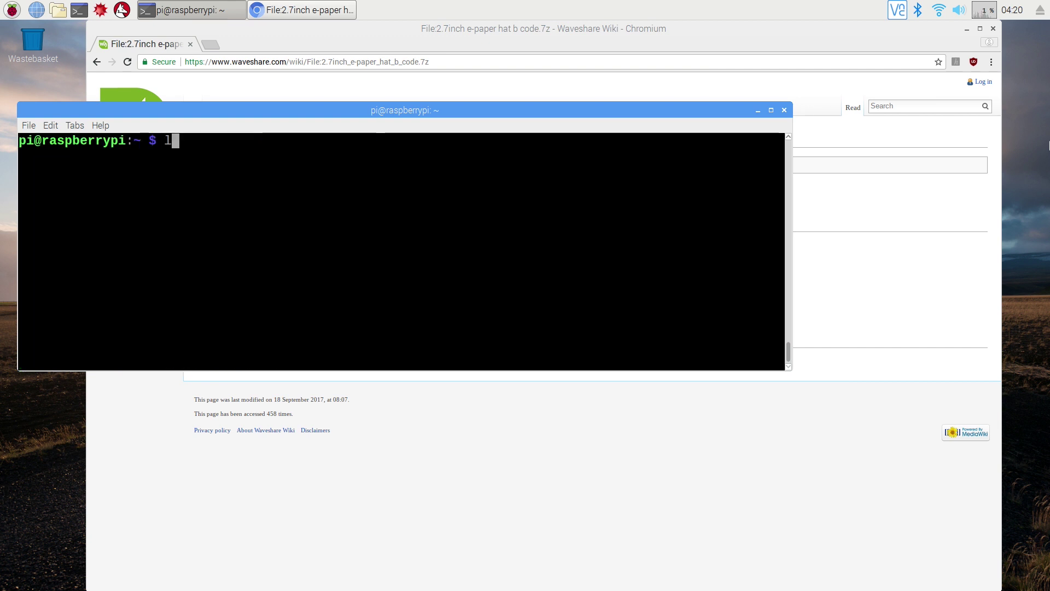
key(Return)
text(cd e)
key(Tab)
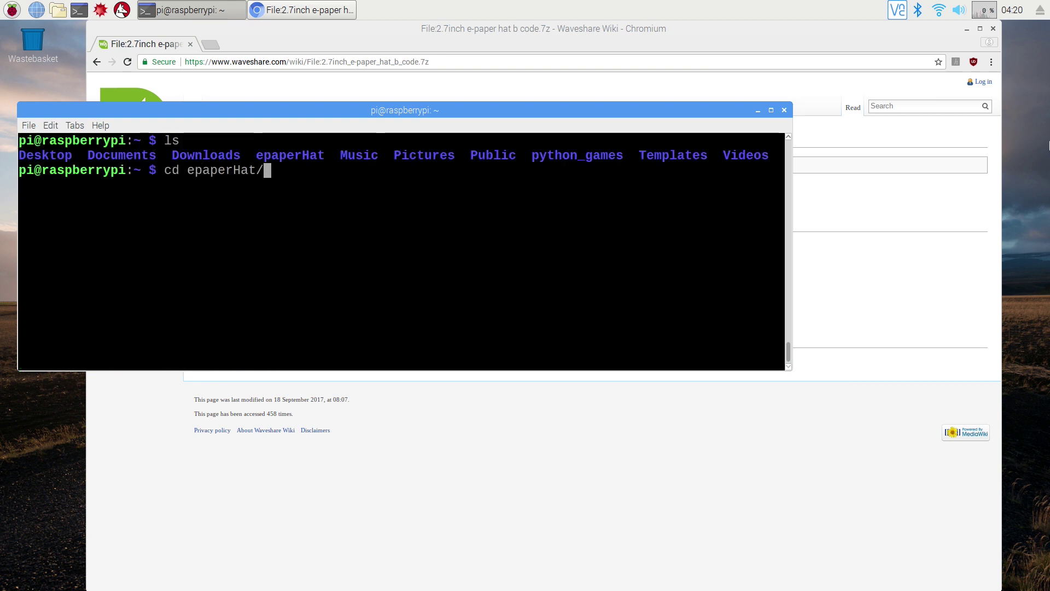
key(Return)
Step: Download the demo archive with wget and the pasted link, moving the terminal aside
text(wget)
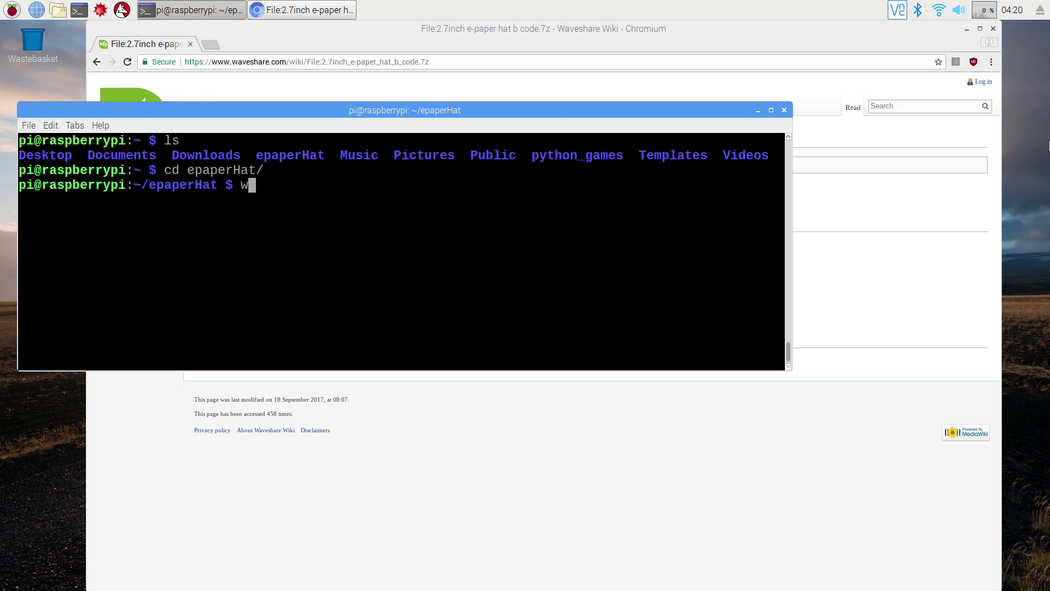
right_click(458, 280)
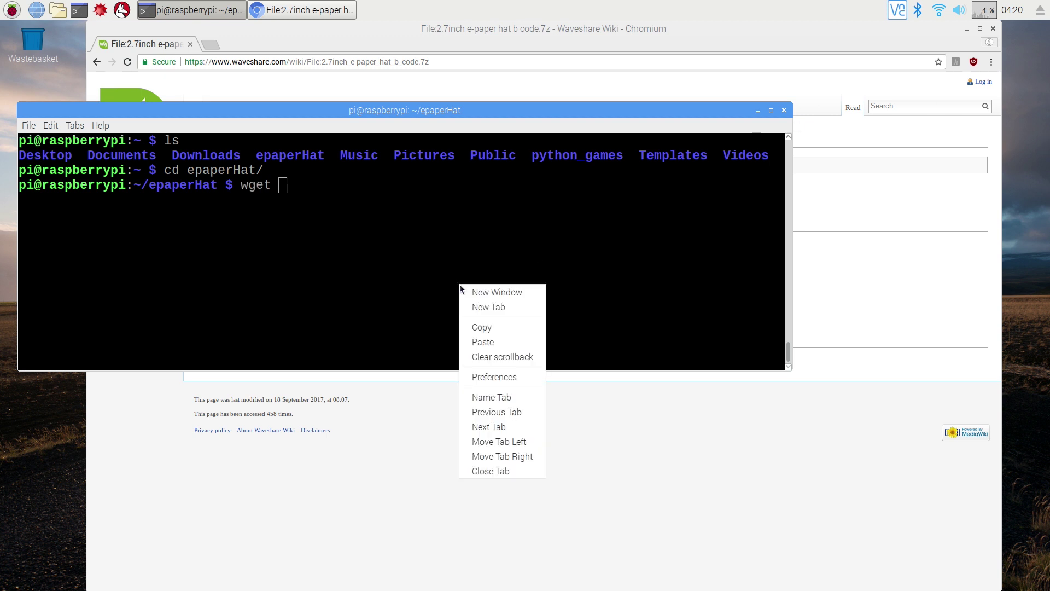
click(489, 340)
key(Return)
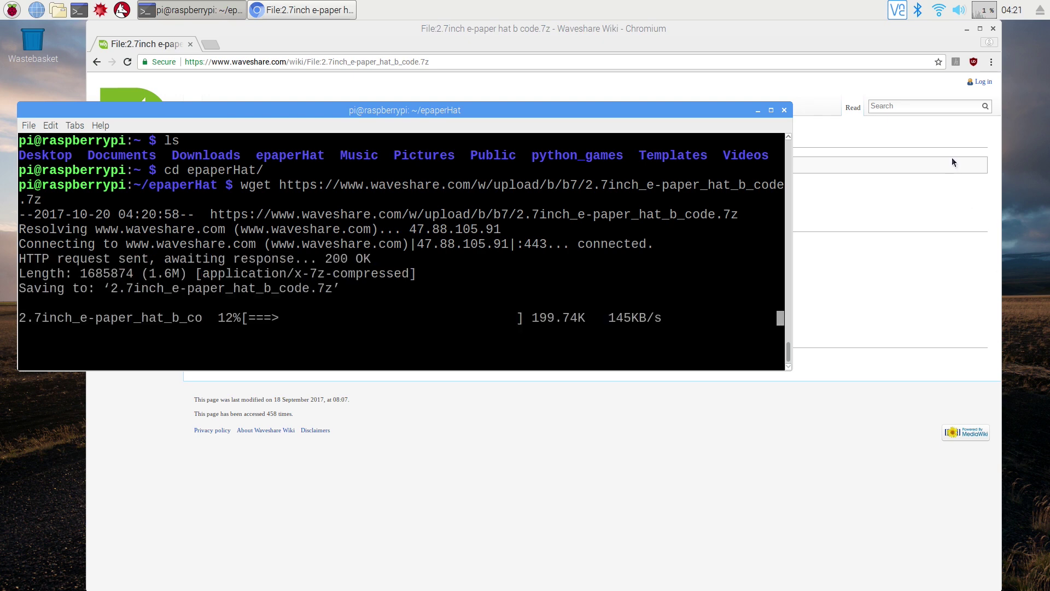
drag(638, 110, 763, 129)
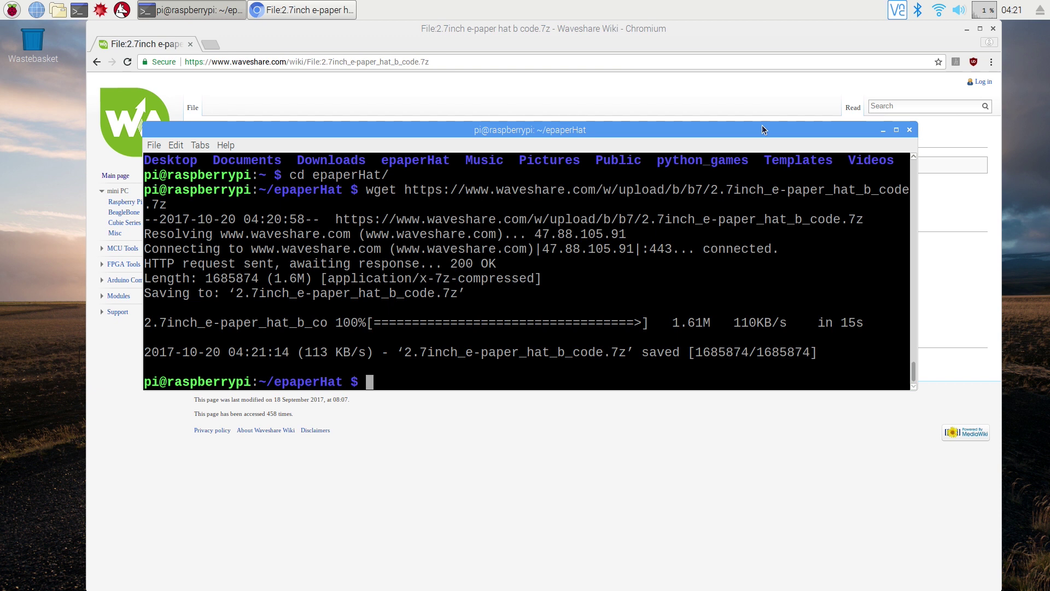
Step: List the epaperHat files and install p7zip-full with sudo apt-get, answering y
text(ls)
key(Return)
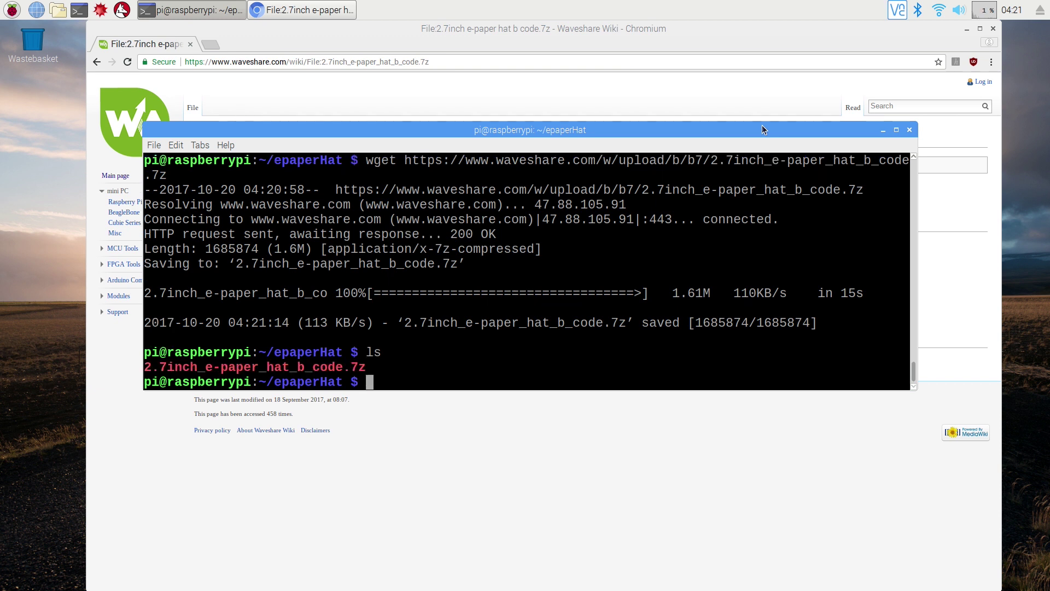
text(p)
key(BackSpace)
text(sudo apt-get )
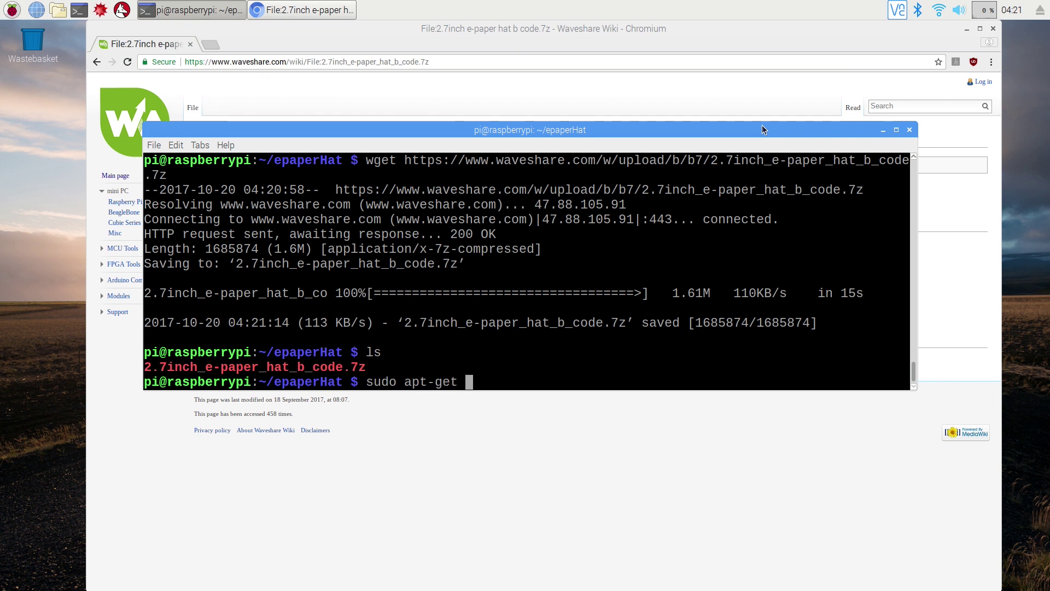
text(install p7zip-full)
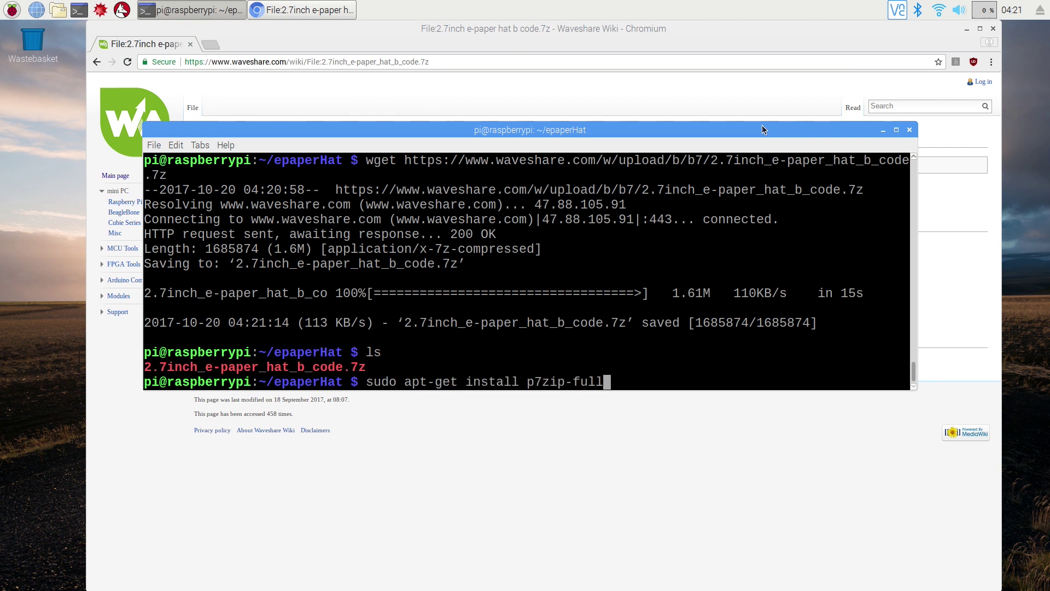
key(Return)
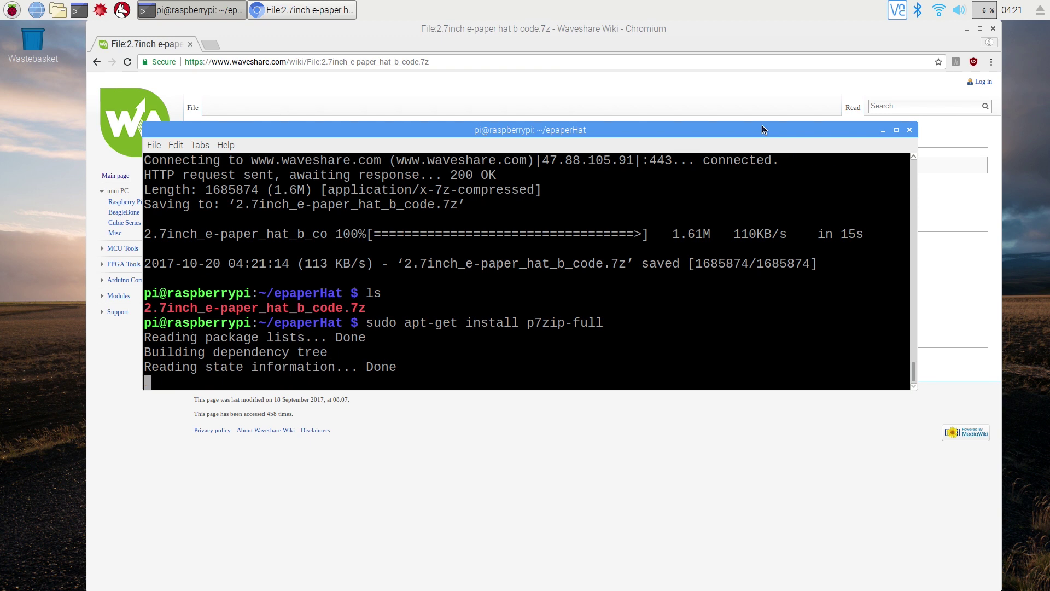
text(y)
key(Return)
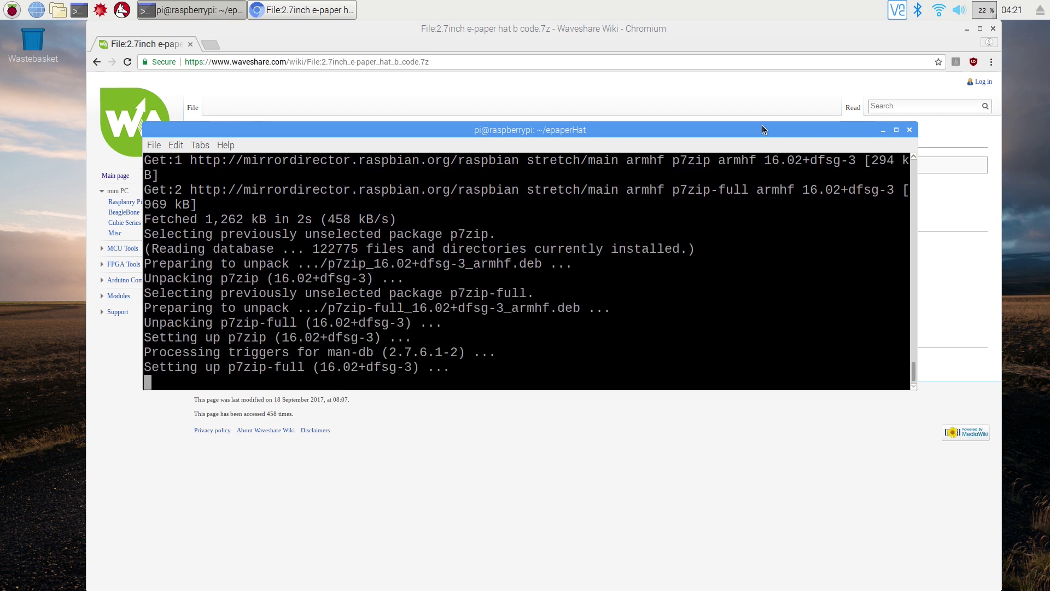
Step: Extract the 2.7inch_e_paper_hat_b_code.7z archive with p7zip -d
text(p)
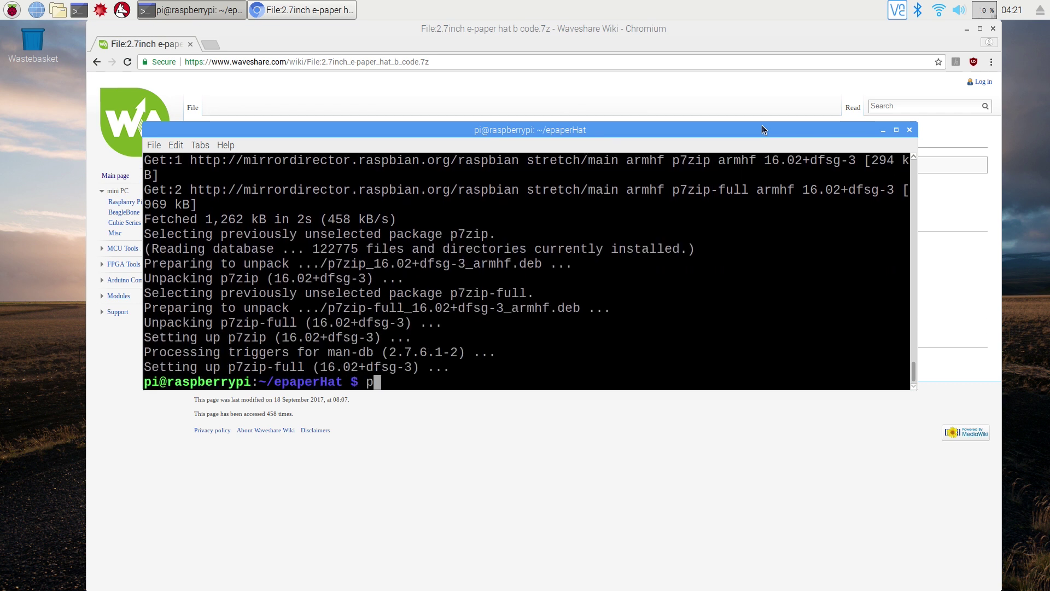
text(7zip -d 2)
key(Tab)
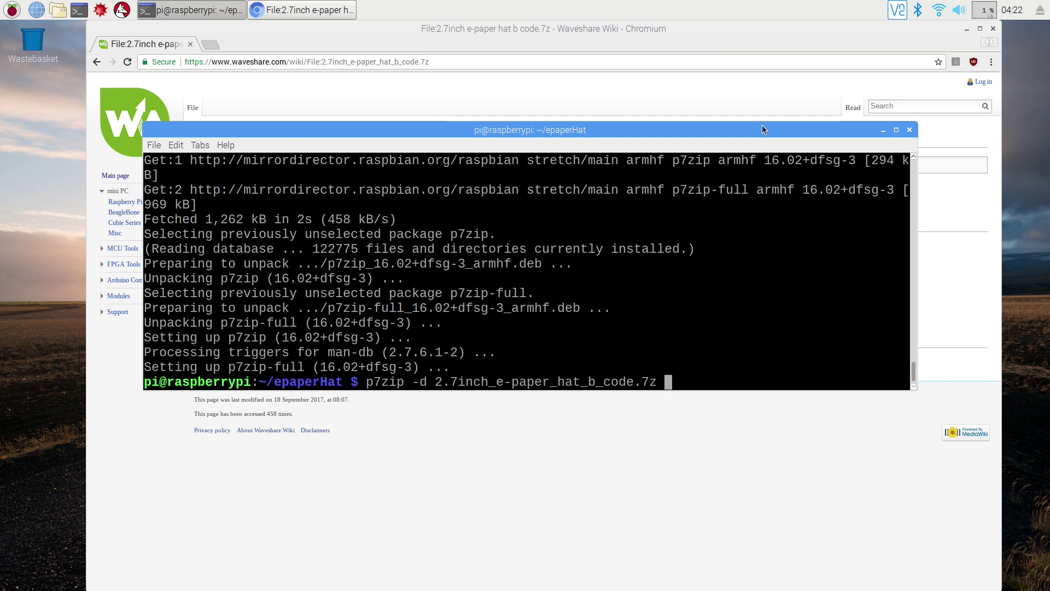
key(Return)
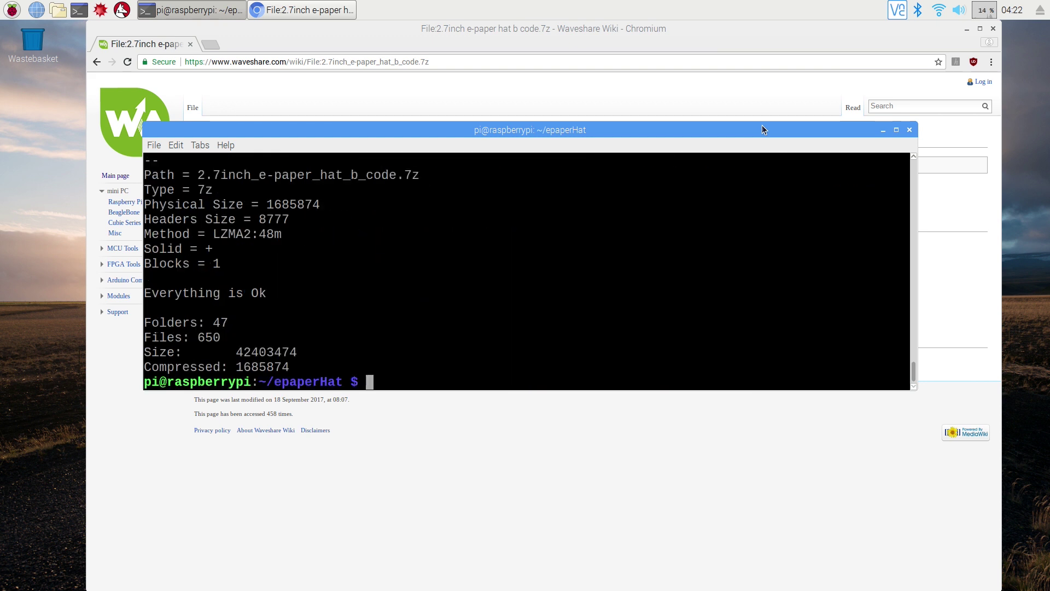
Step: List the extracted folders, clear the screen, and move into raspberrypi to list its contents
text(ls)
key(Return)
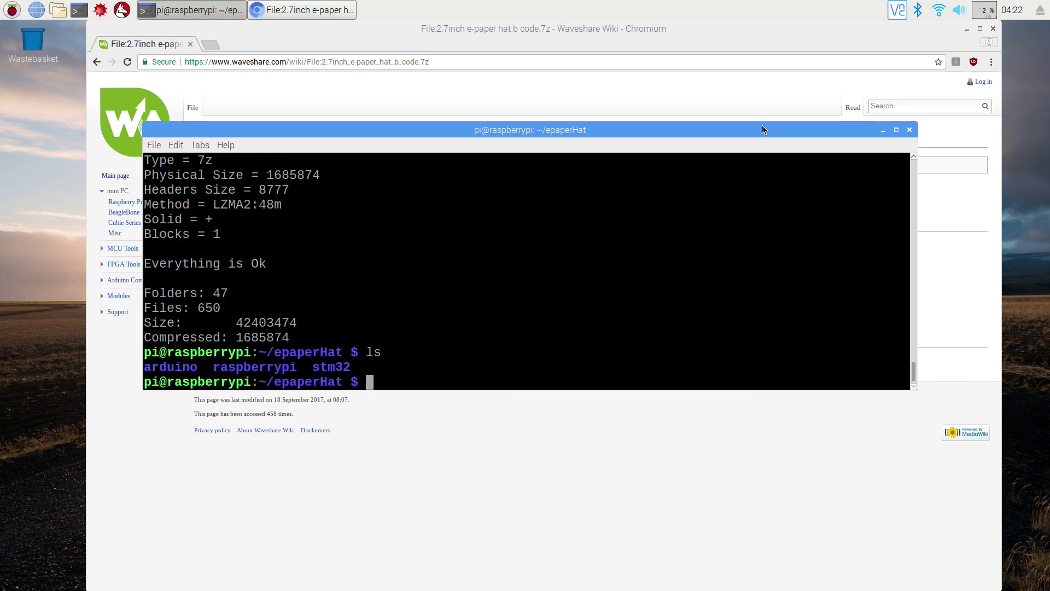
text(cl)
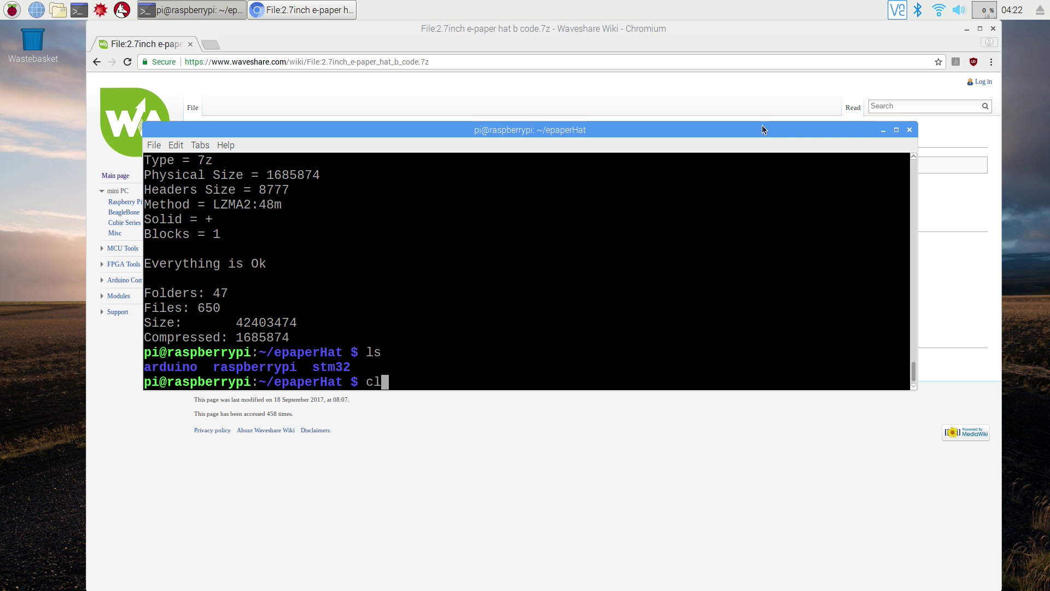
text(ear)
key(Return)
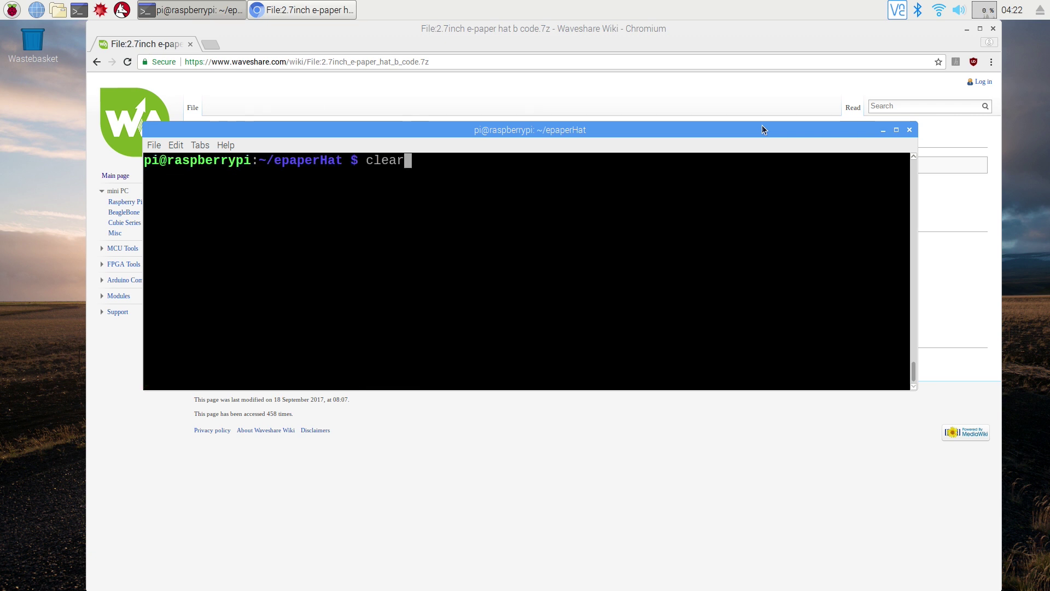
text(cd ra)
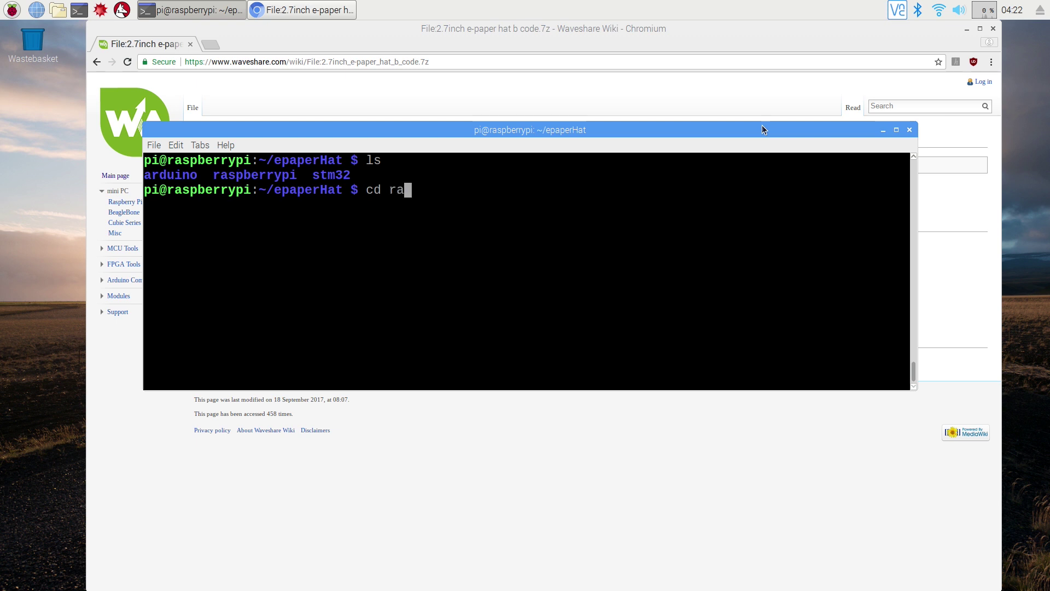
key(Tab)
key(Return)
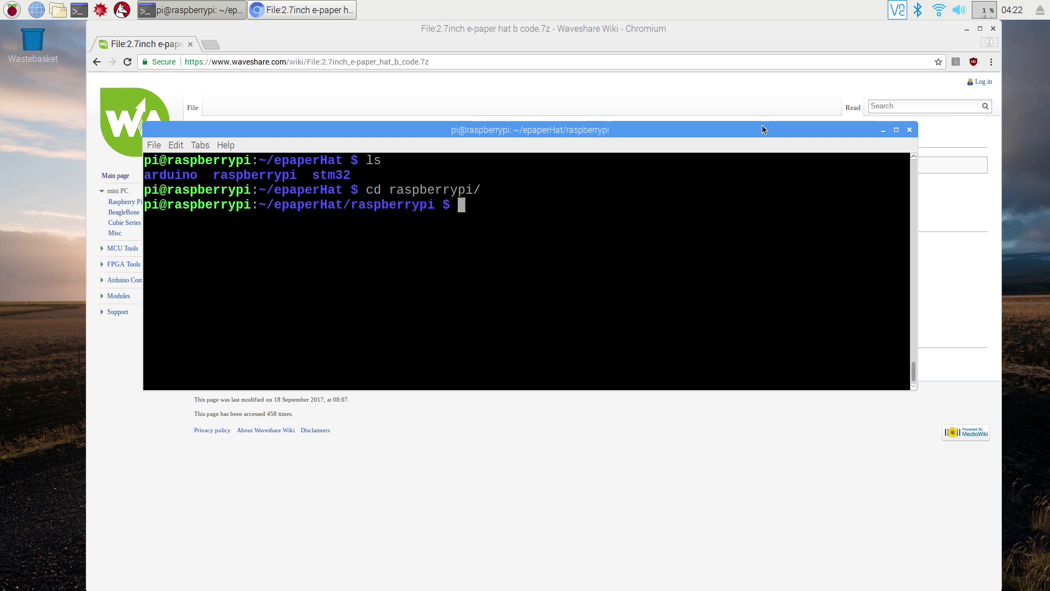
text(ls)
key(Return)
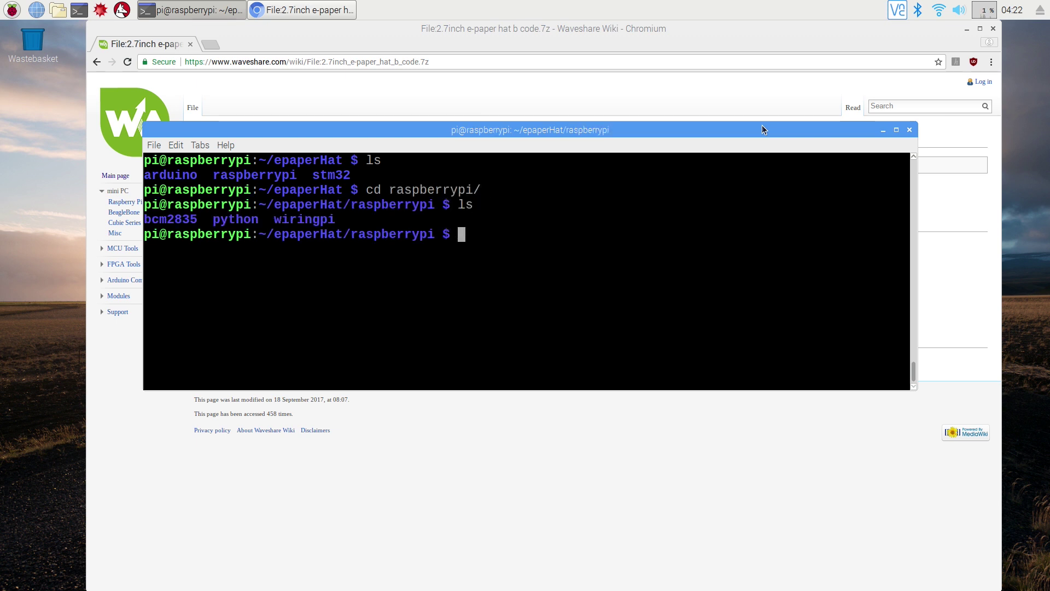
drag(199, 219, 167, 219)
drag(316, 220, 341, 220)
click(260, 220)
Step: Change into the python folder and run python main.py
text(cd python)
key(Return)
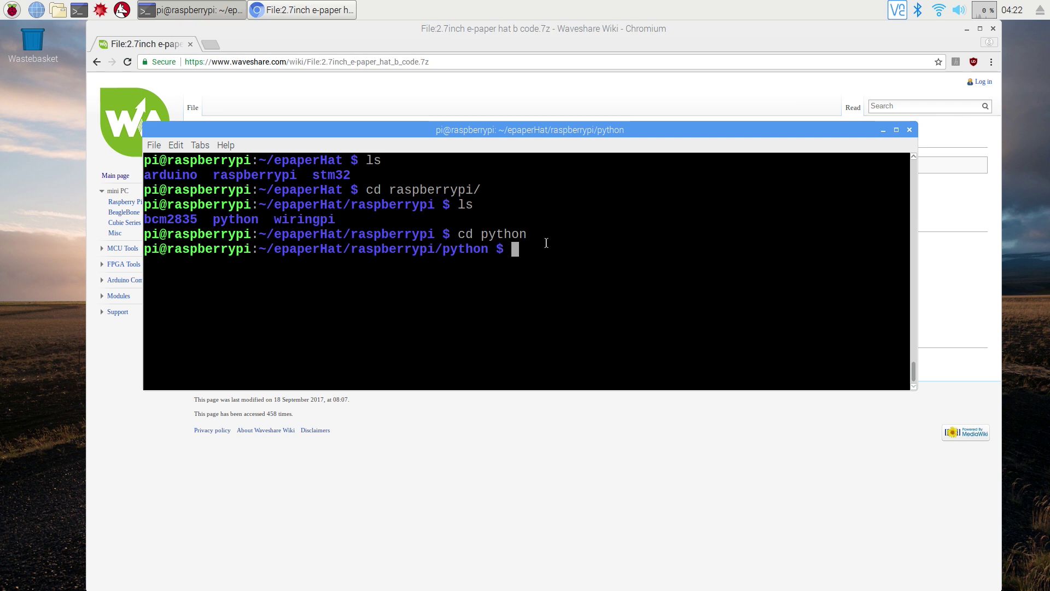
text(python)
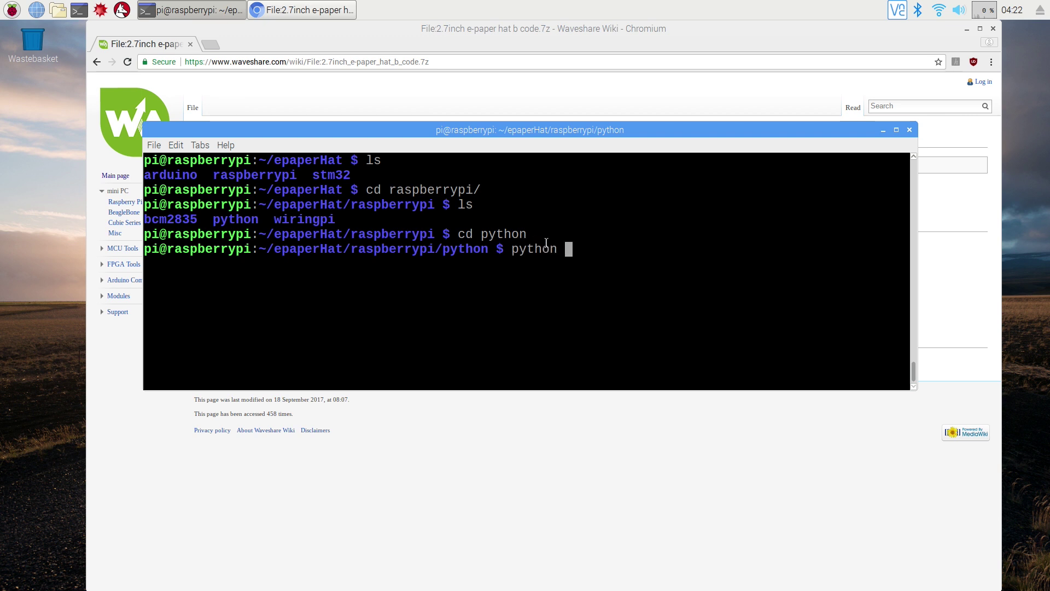
text( main.py)
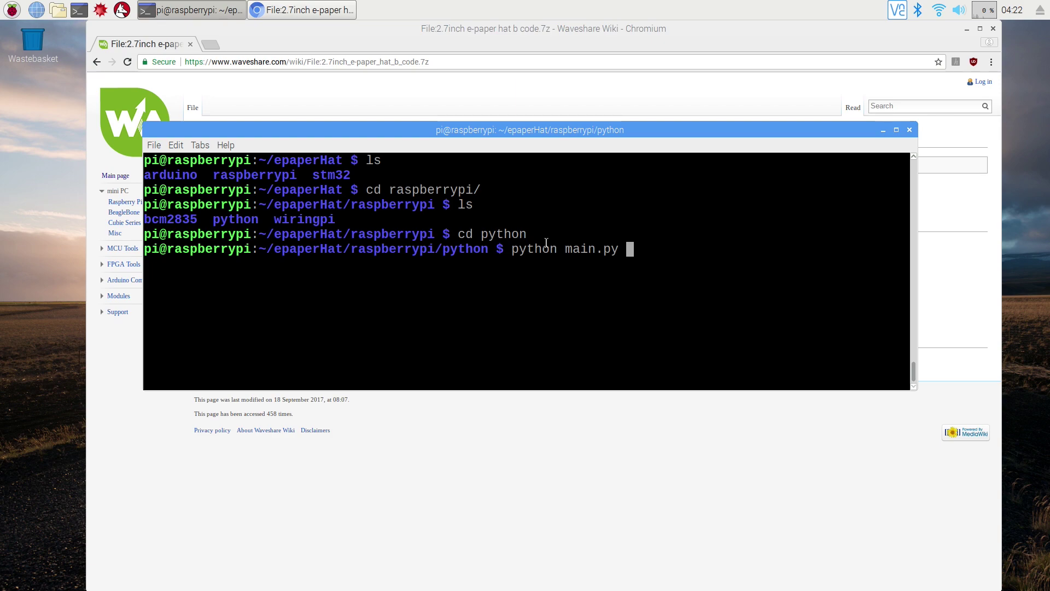
key(Return)
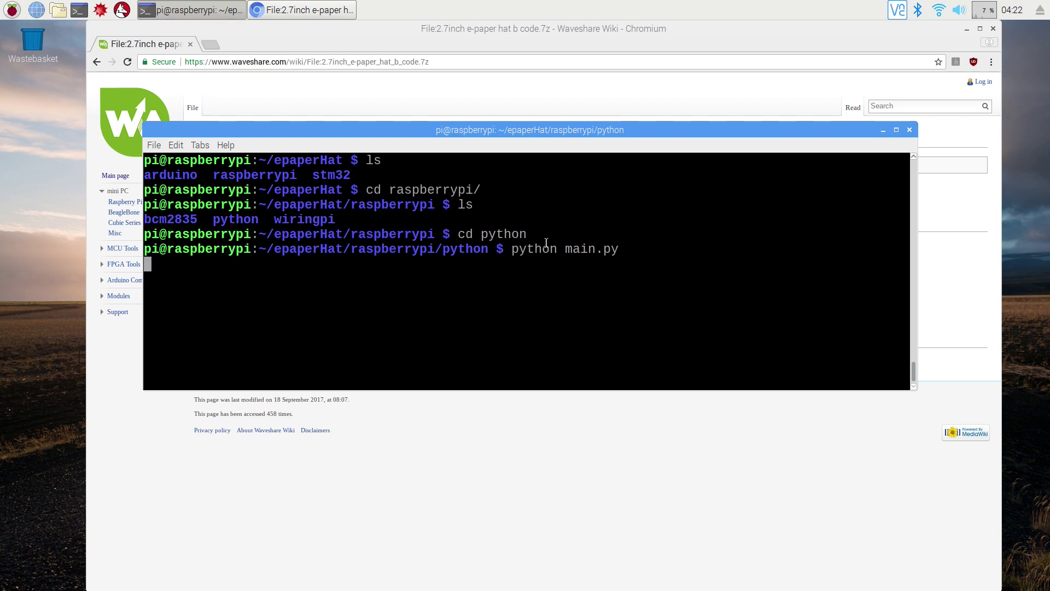